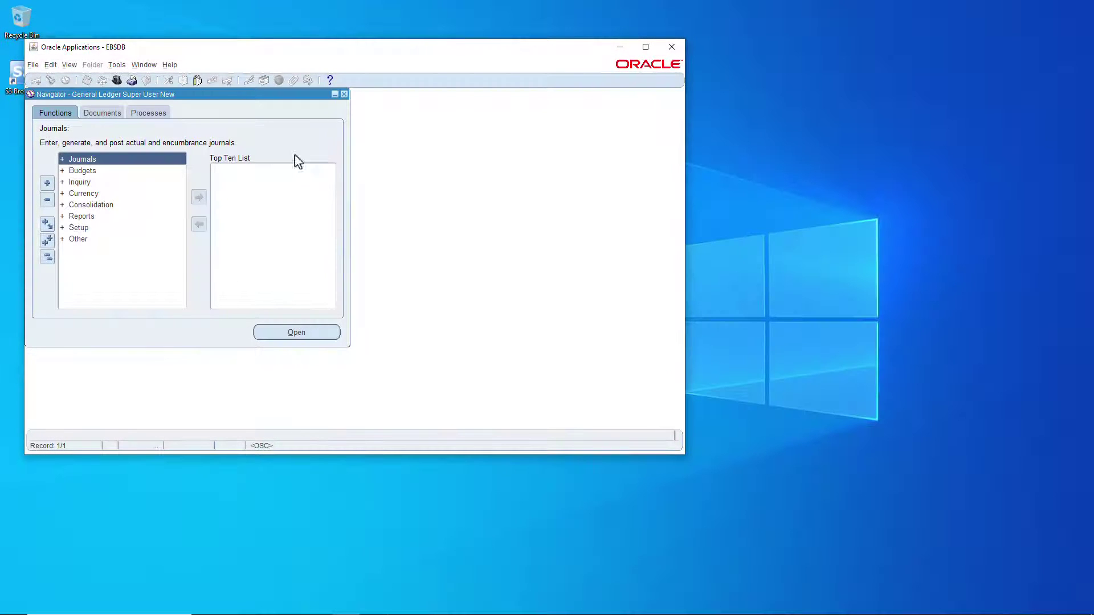
Switch to General Ledger Super User New and expand Setup > Financials > Flexfields > Key.
click(116, 81)
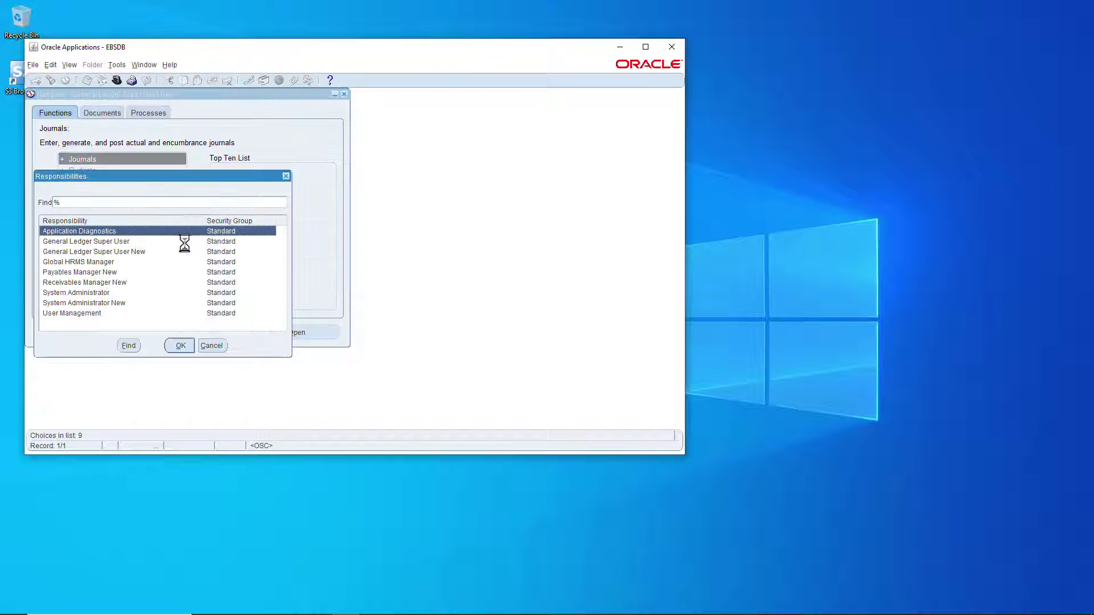
double_click(110, 251)
double_click(90, 228)
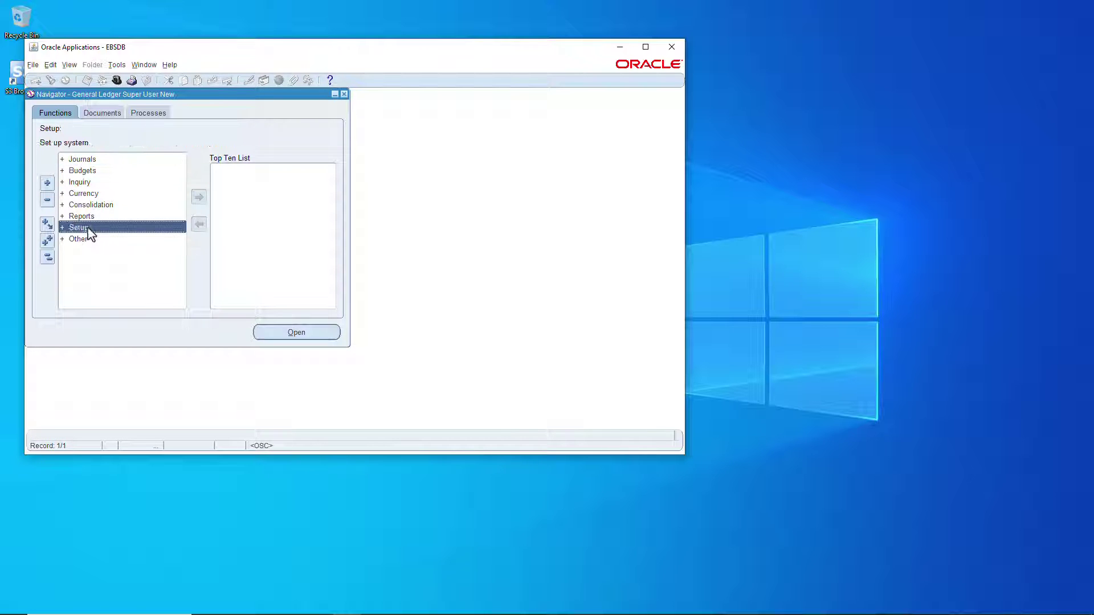
double_click(107, 239)
double_click(134, 250)
click(135, 262)
double_click(125, 262)
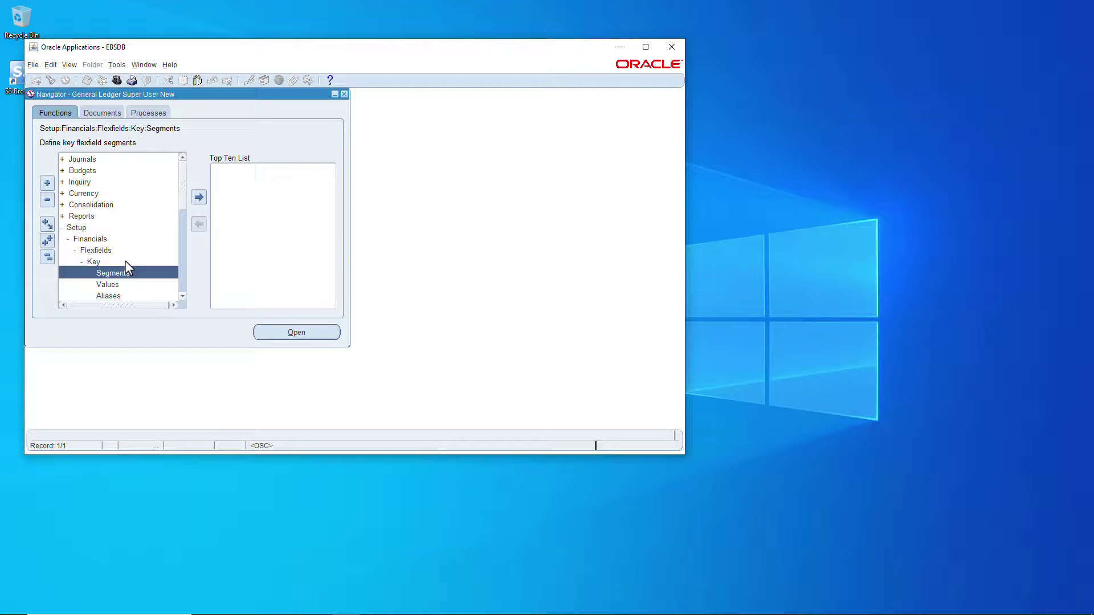
Add Key Flexfield Segments and Key Flexfield Values to the Top Ten List.
click(198, 197)
click(117, 285)
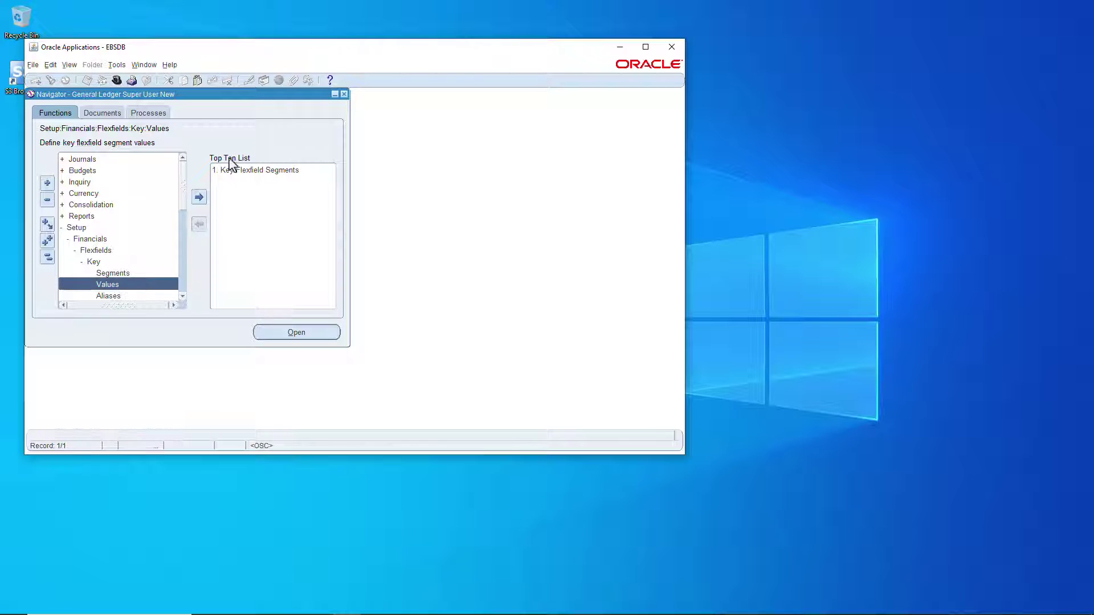
click(199, 197)
click(277, 171)
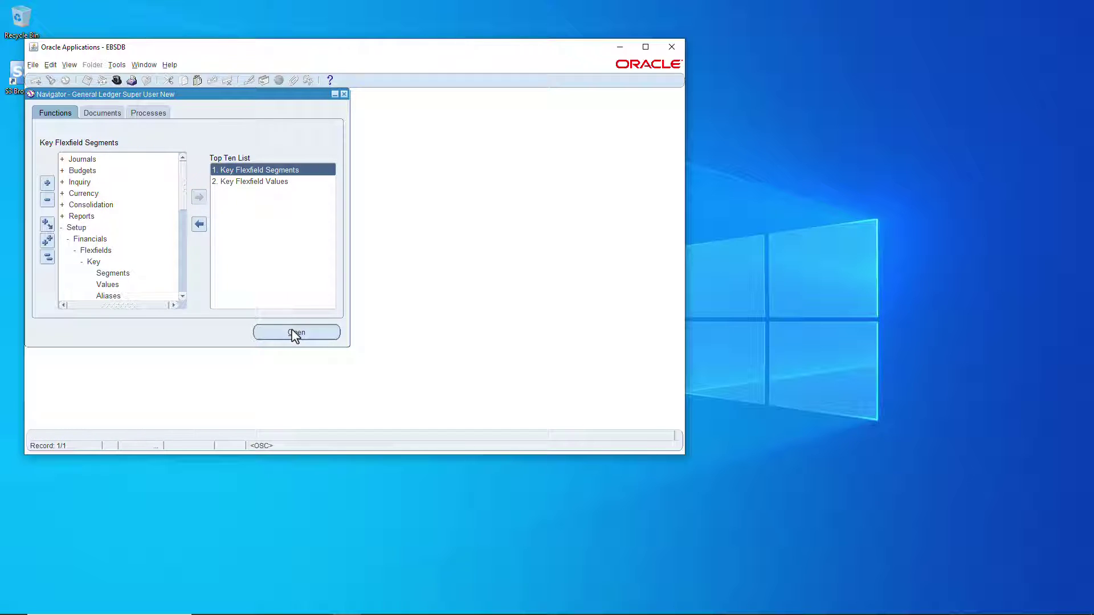
Load the General Ledger Accounting Flexfield in Key Flexfield Segments and unfreeze it.
click(295, 334)
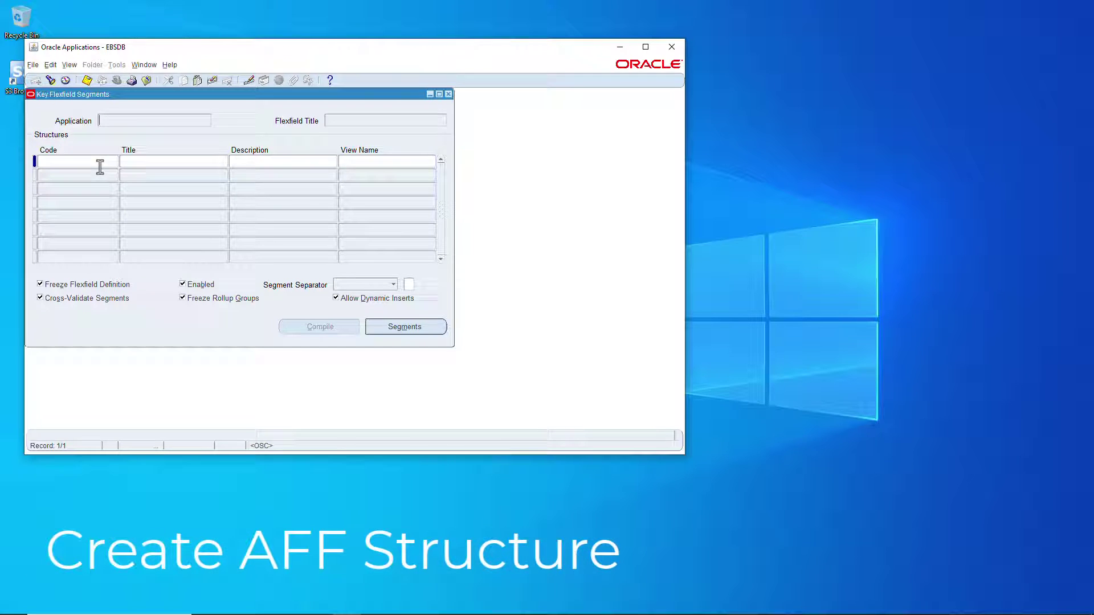
click(51, 79)
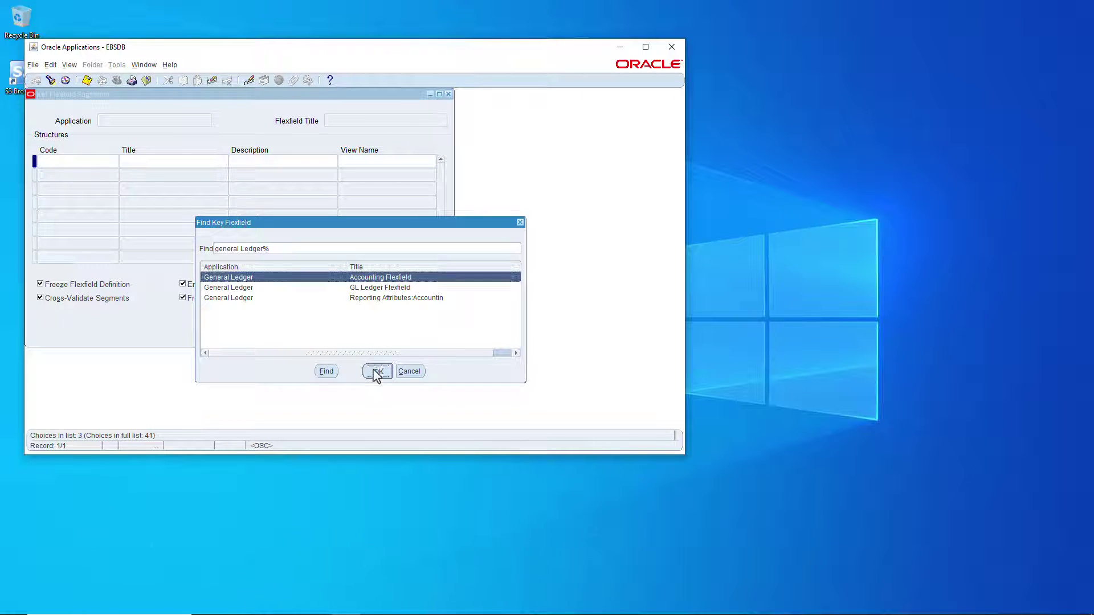
click(375, 372)
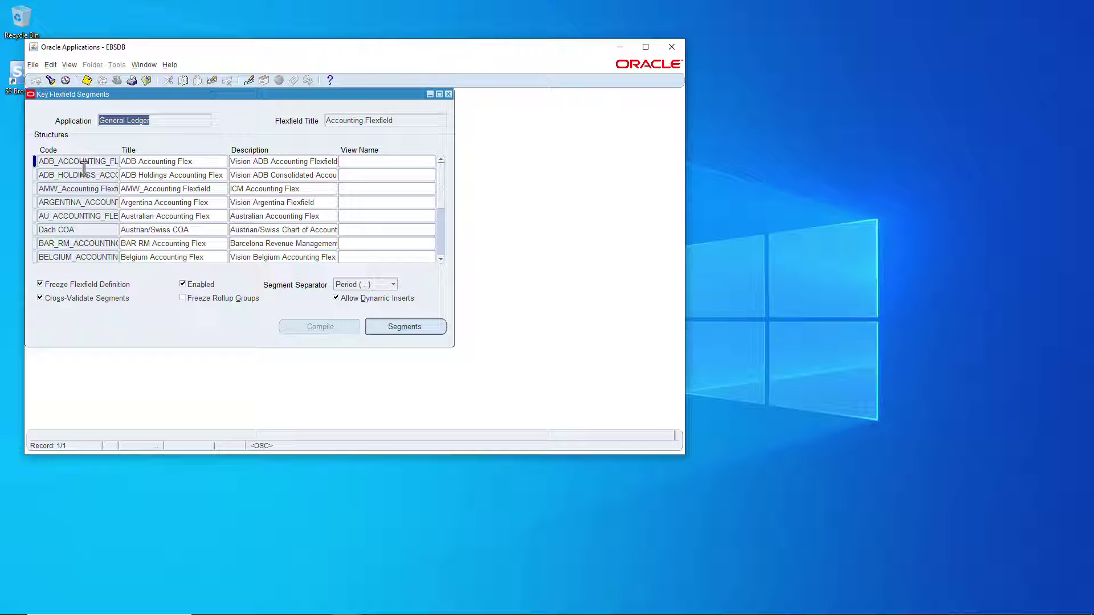
click(95, 286)
click(399, 284)
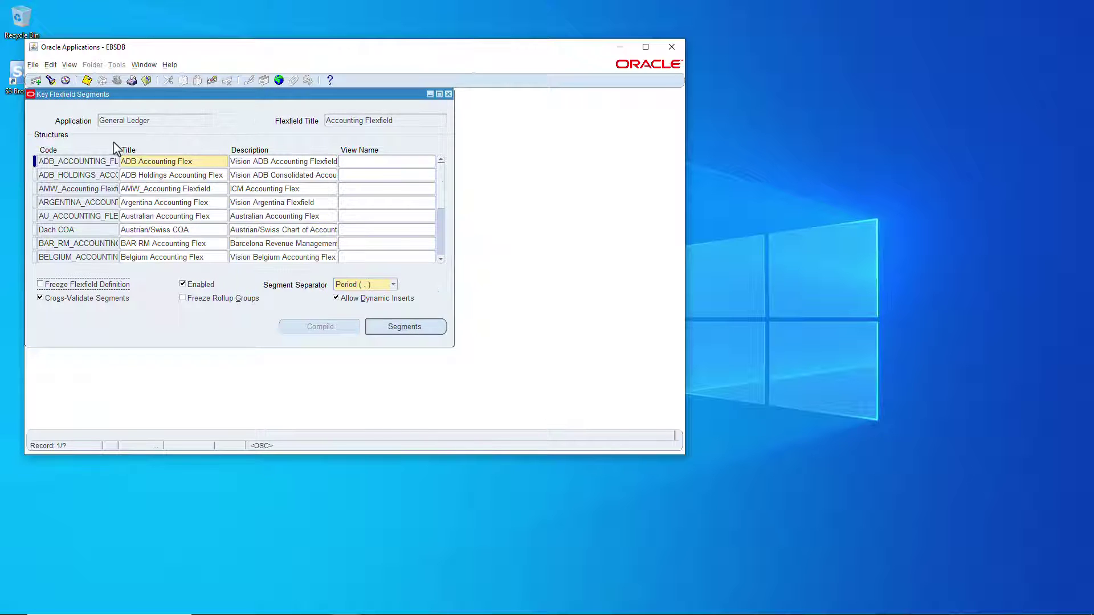
Add and save a new structure MKR-AFF with its title and description.
click(36, 79)
text(MKR-AFF)
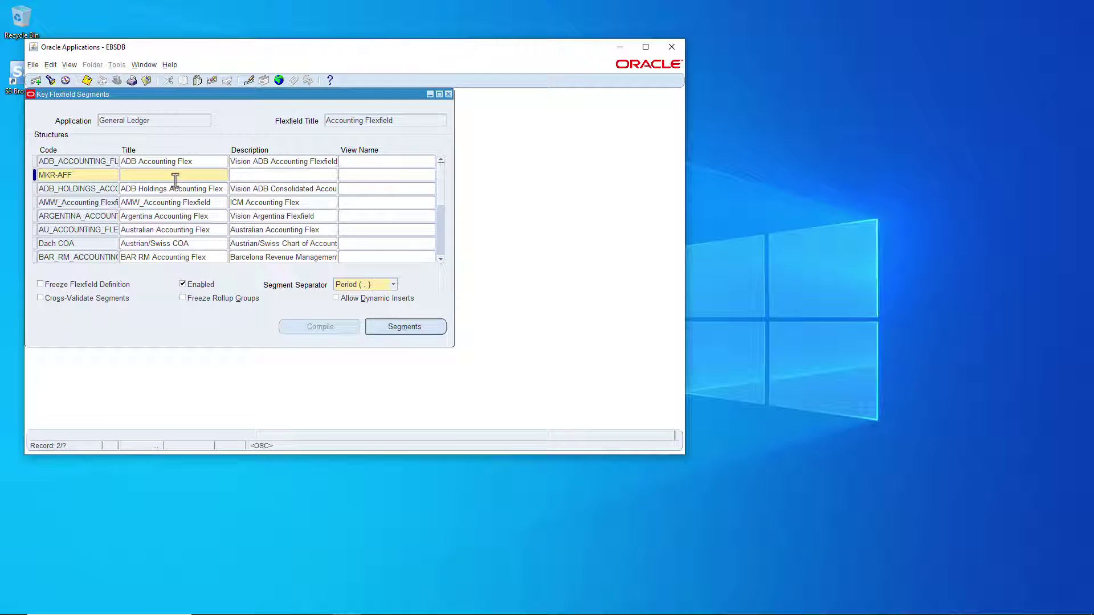
key(Tab)
click(250, 175)
click(90, 85)
Enter segment 1 COMPANY on SEGMENT1 and segment 2 ACCOUNT on SEGMENT2.
click(405, 327)
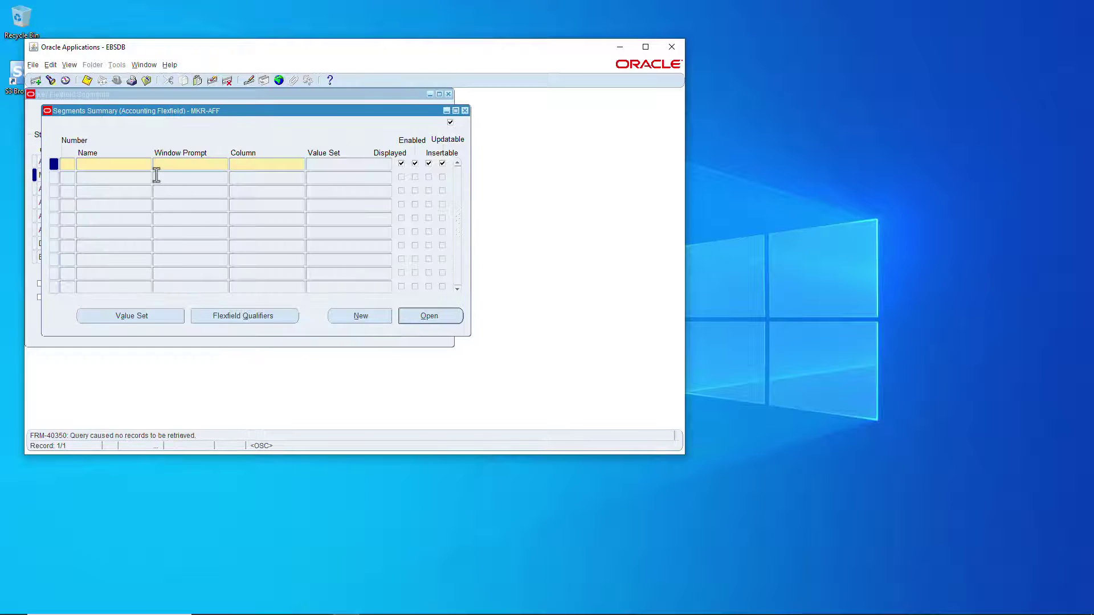
text(1)
key(Tab)
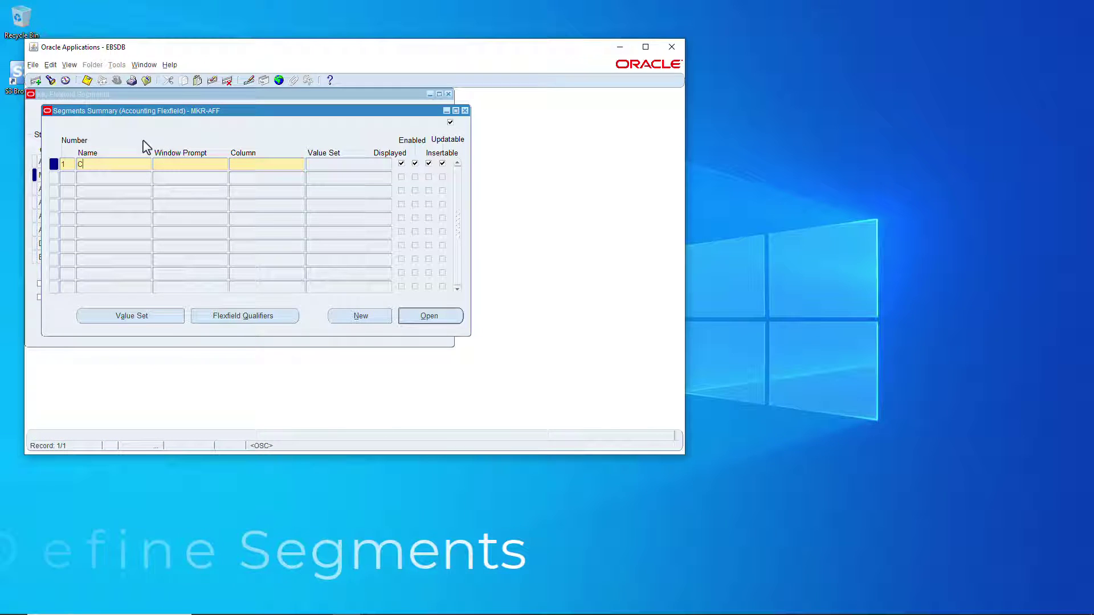
text(COMPANY)
key(Tab)
key(Tab)
key(ctrl+l)
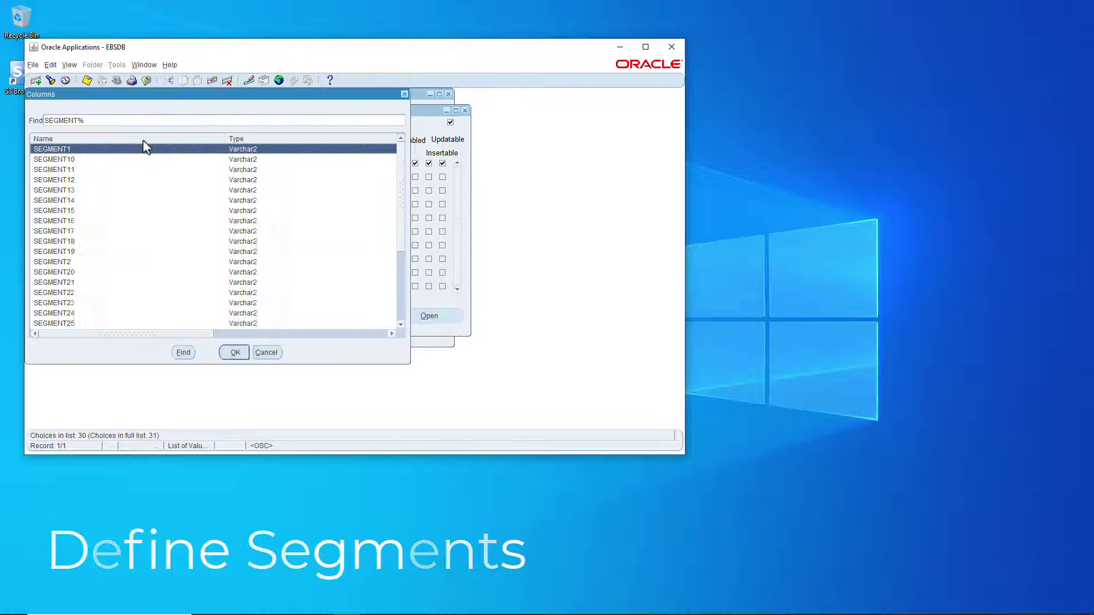
key(Return)
key(Tab)
key(Down)
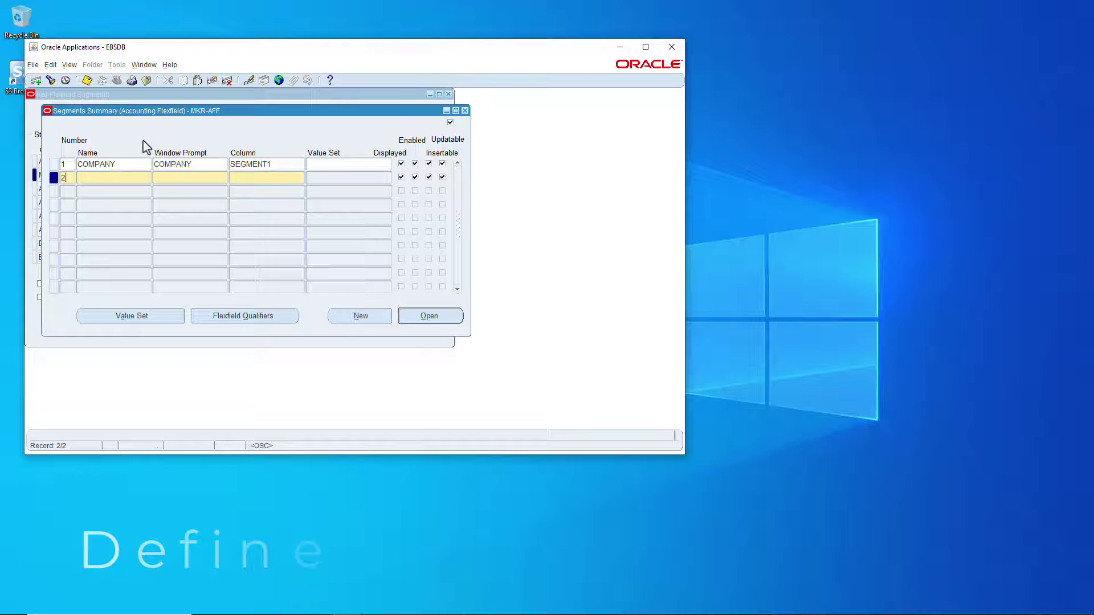
text(ACCOUNT)
key(Tab)
key(Tab)
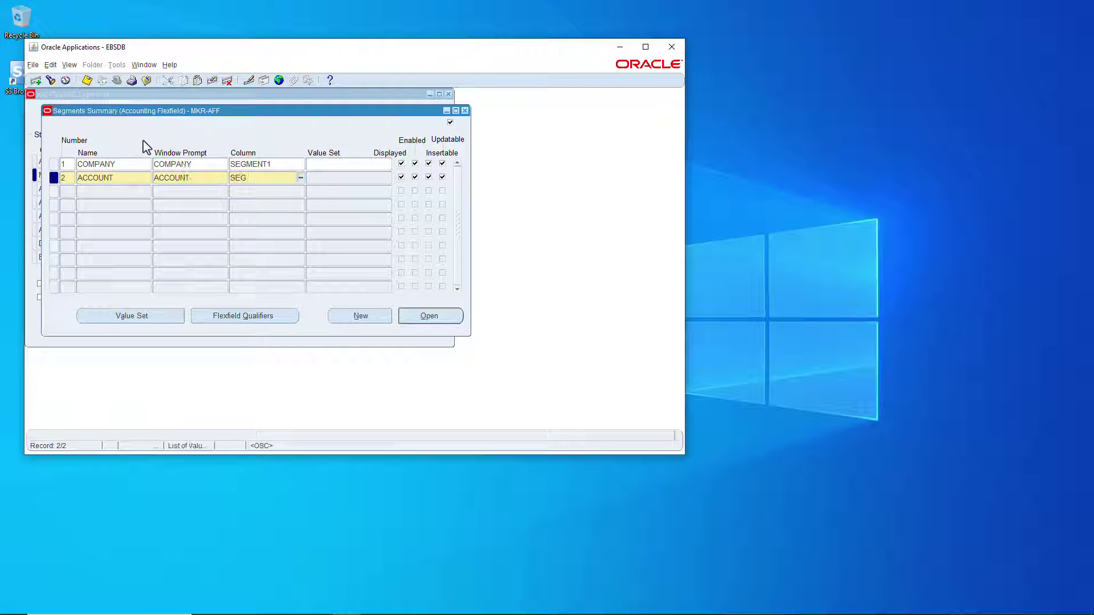
text(SEGMENT2)
key(Down)
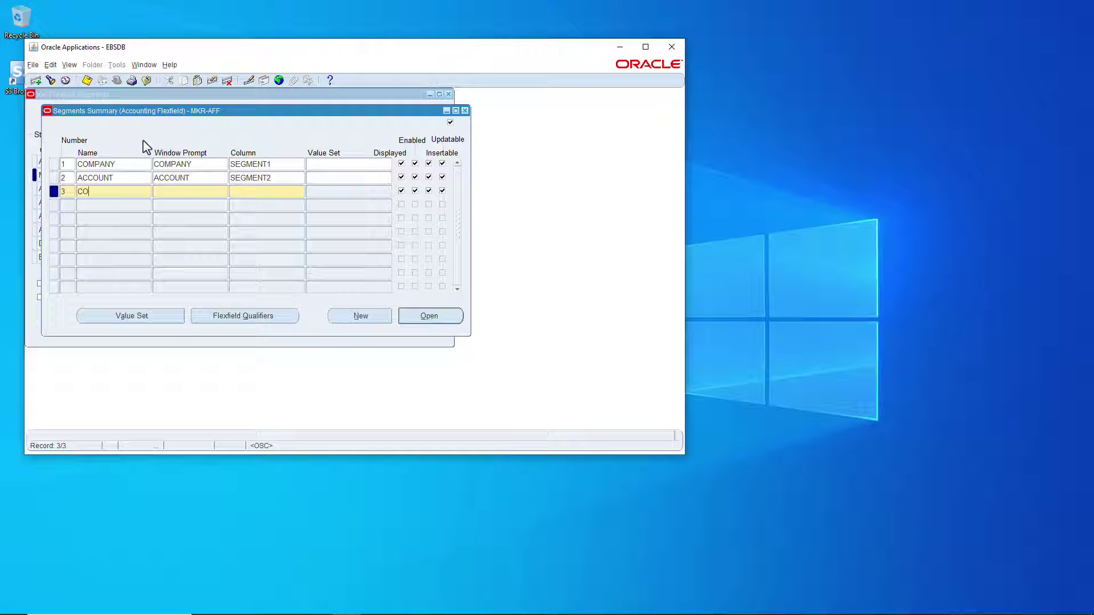
Enter COST CENTER, LOCATION and INTERCO on columns SEGMENT3, SEGMENT4 and SEGMENT5.
text(COST CENTER)
key(Tab)
key(Tab)
text(SET)
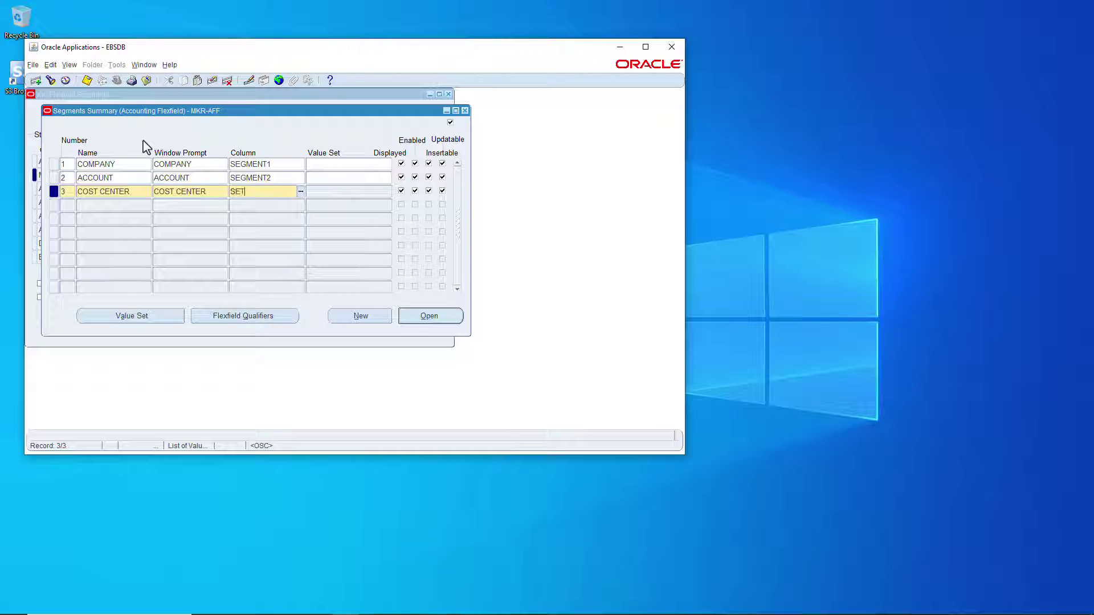
text(G3)
key(Down)
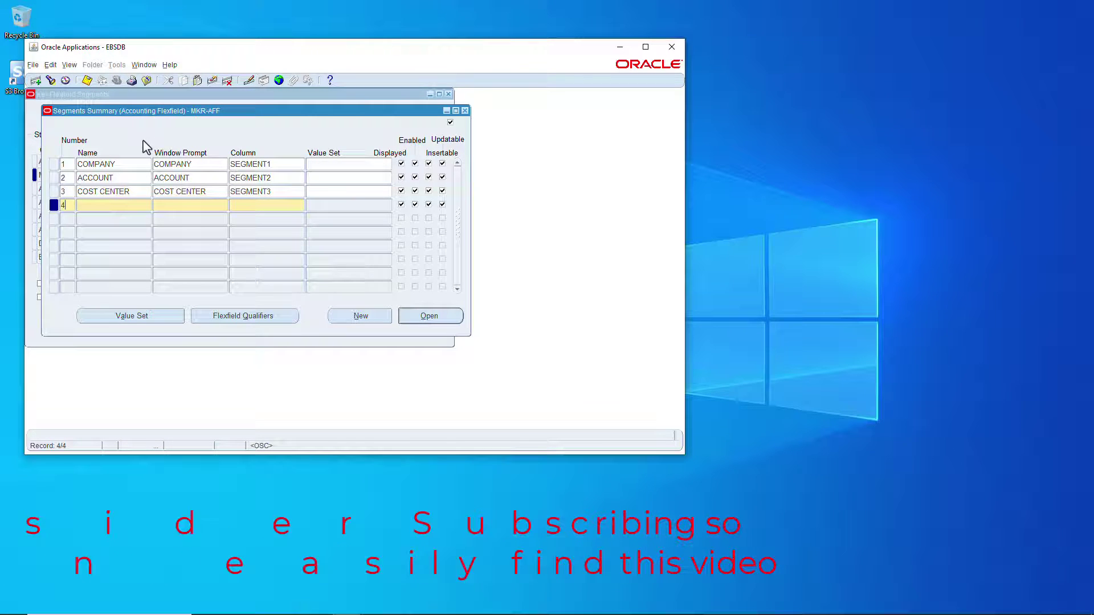
text(LOCATION)
key(Tab)
key(Tab)
text(SEGMENT)
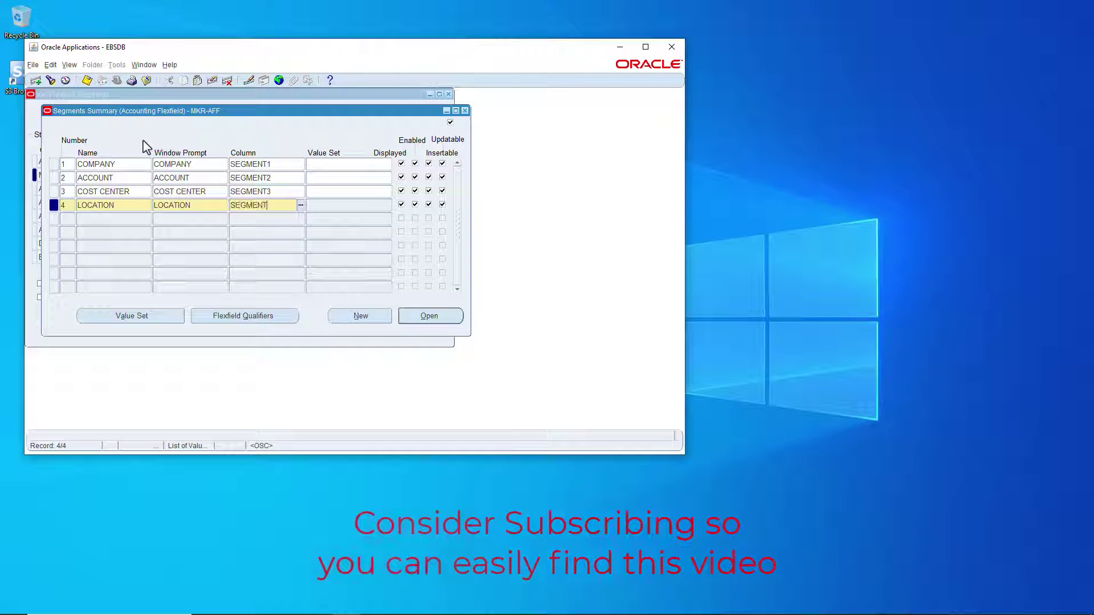
text(4)
key(Down)
text(5INTERCO)
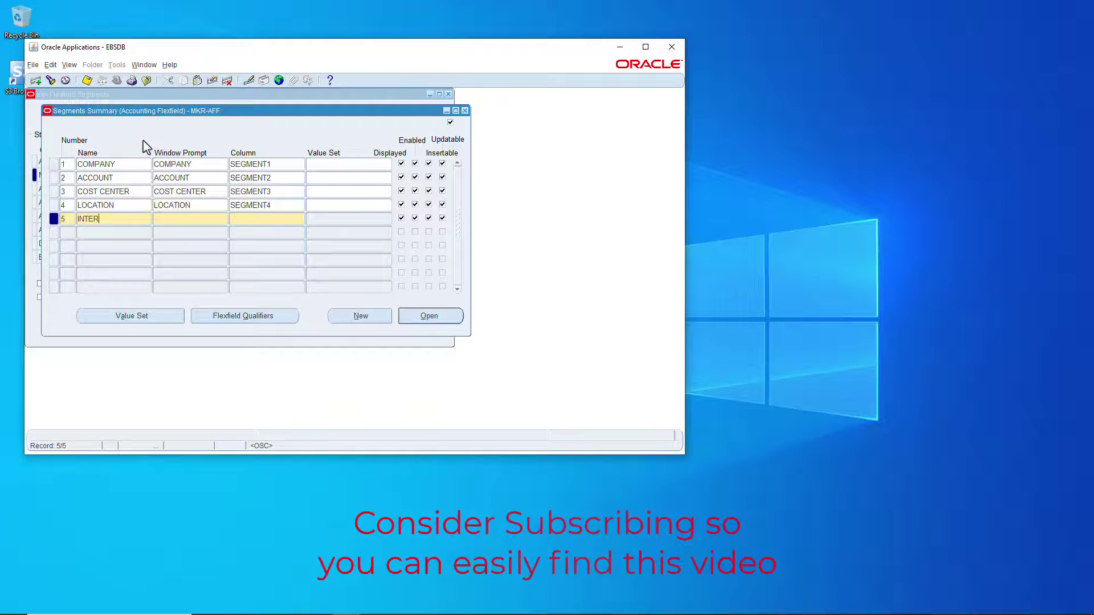
key(Tab)
key(Tab)
text(SEGMENT5)
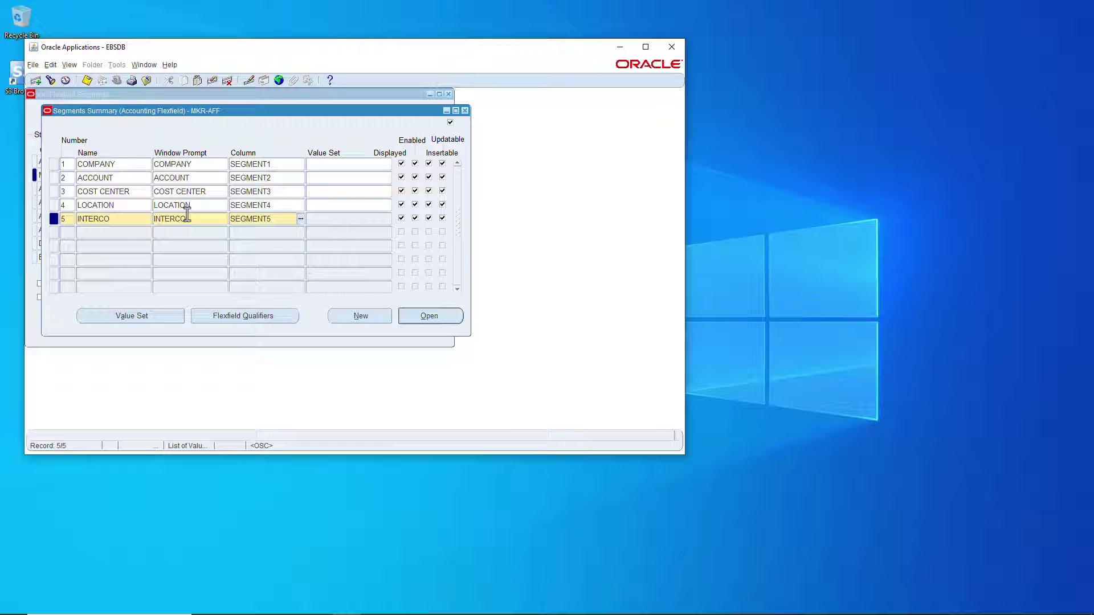
Save the segments, mark COMPANY as balancing and ACCOUNT as natural account, and review COST CENTER's qualifiers.
click(84, 83)
click(194, 166)
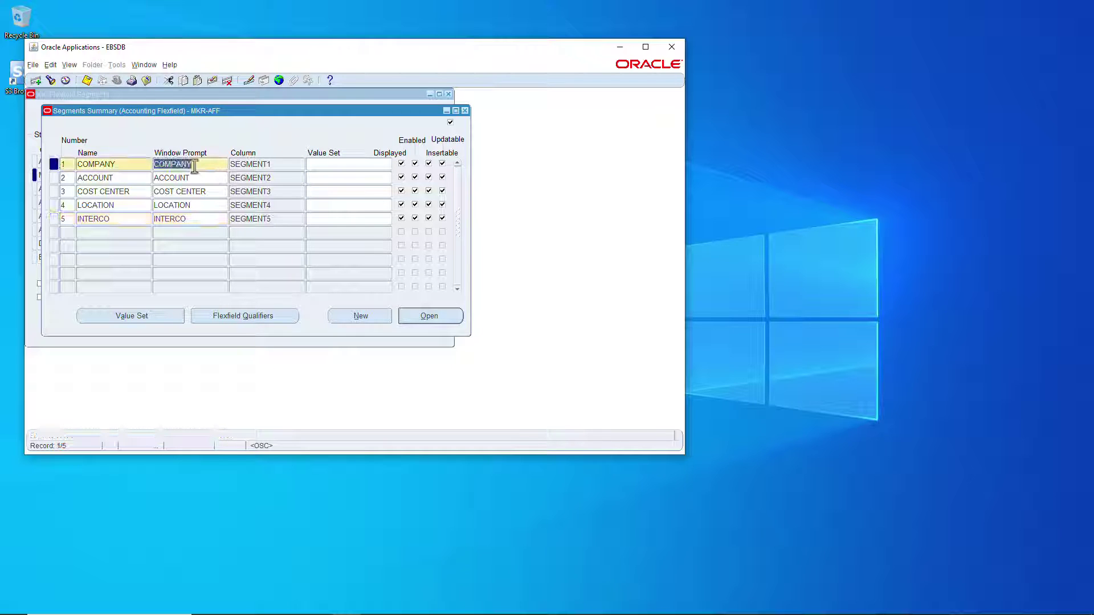
click(277, 317)
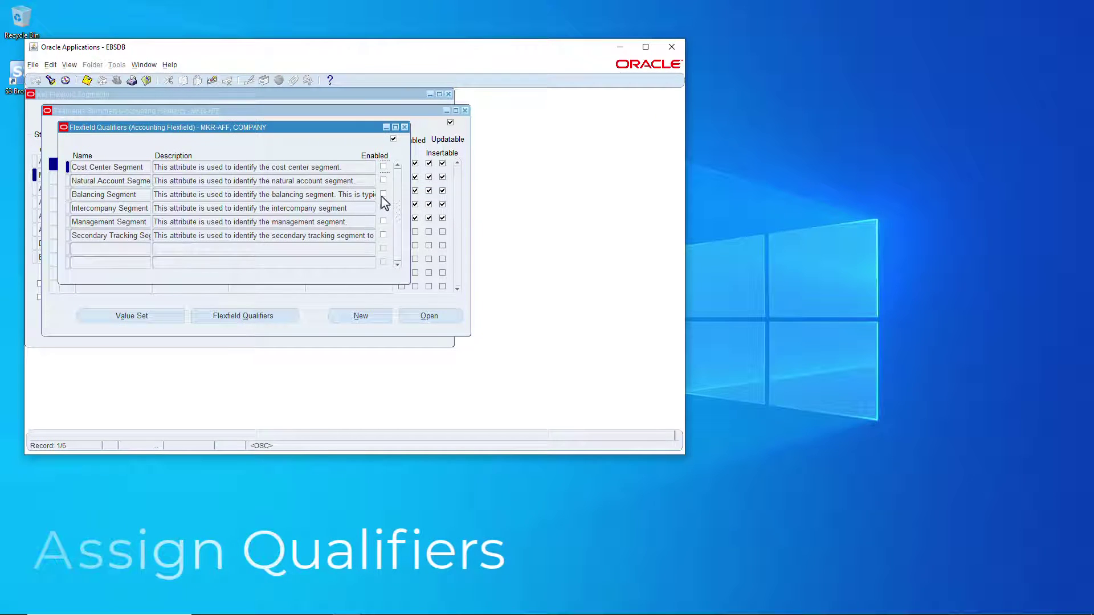
click(383, 194)
click(404, 127)
click(206, 178)
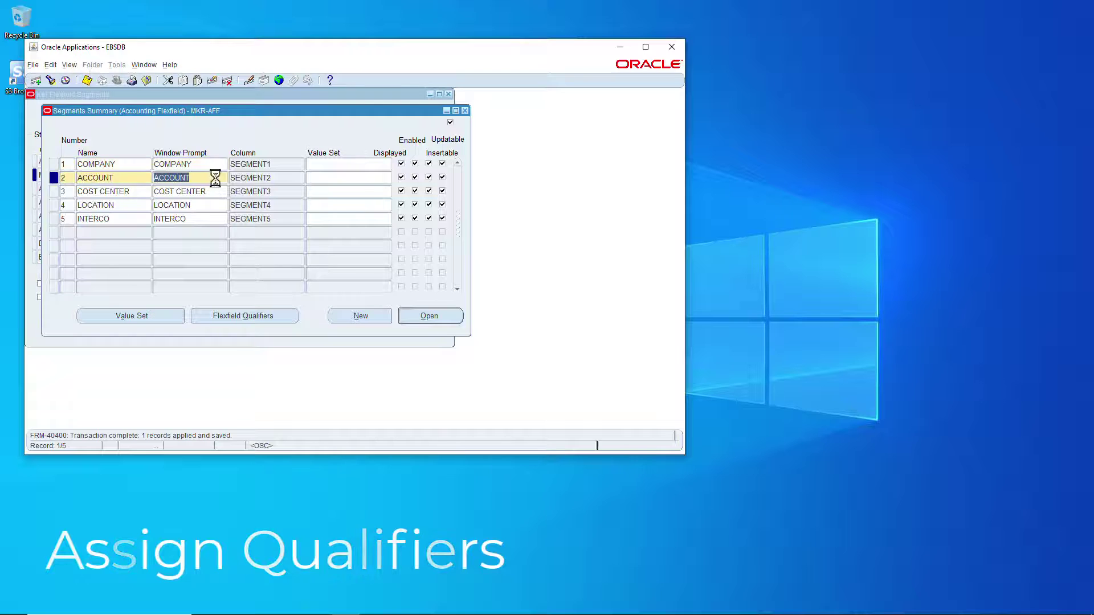
click(252, 315)
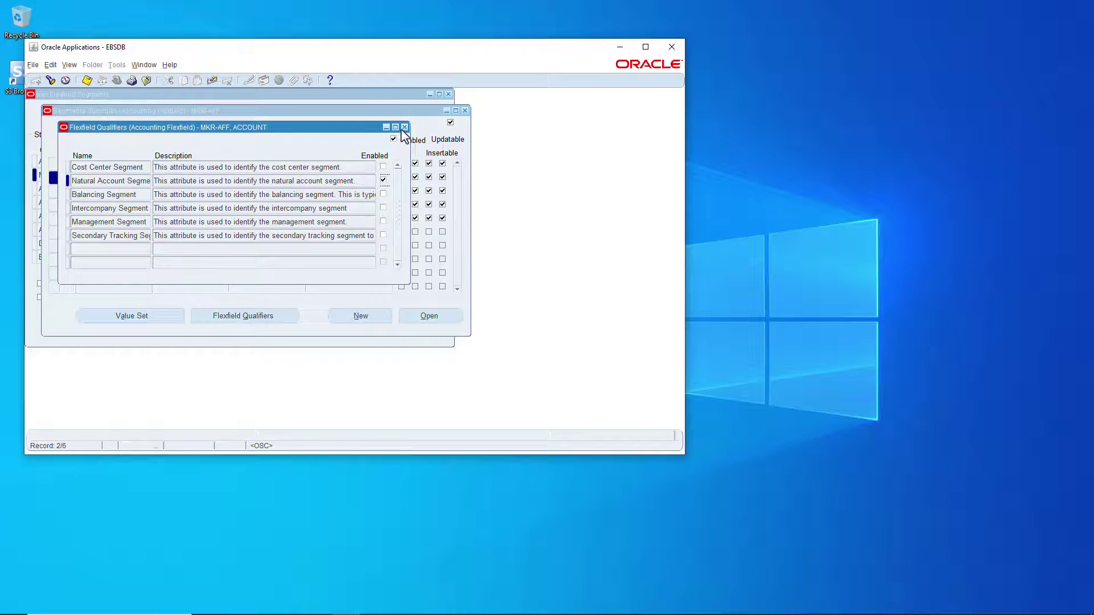
click(406, 128)
click(211, 191)
click(276, 316)
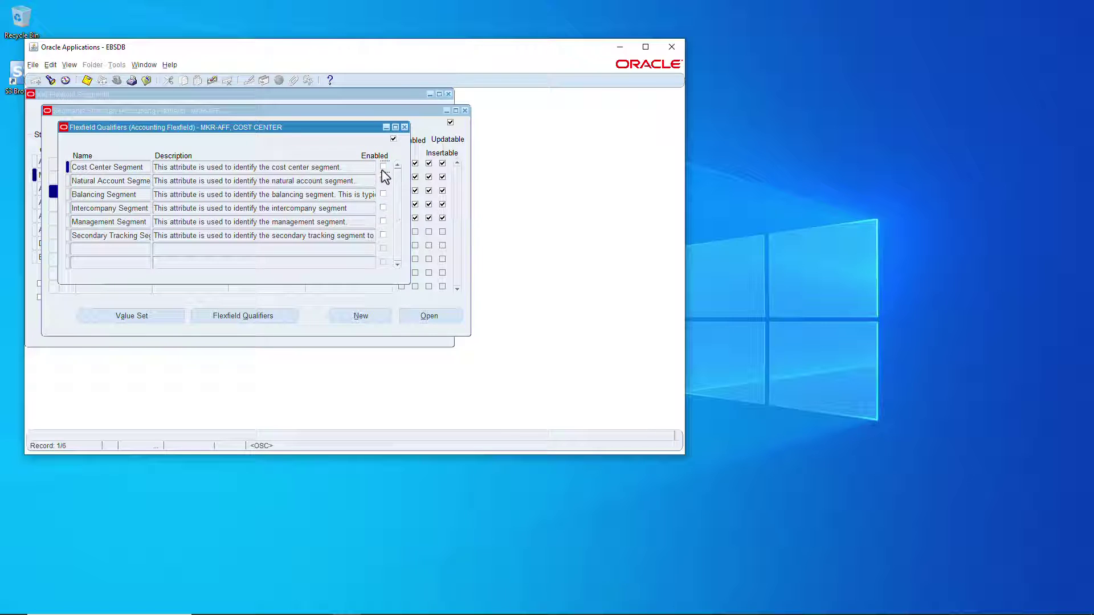
click(404, 128)
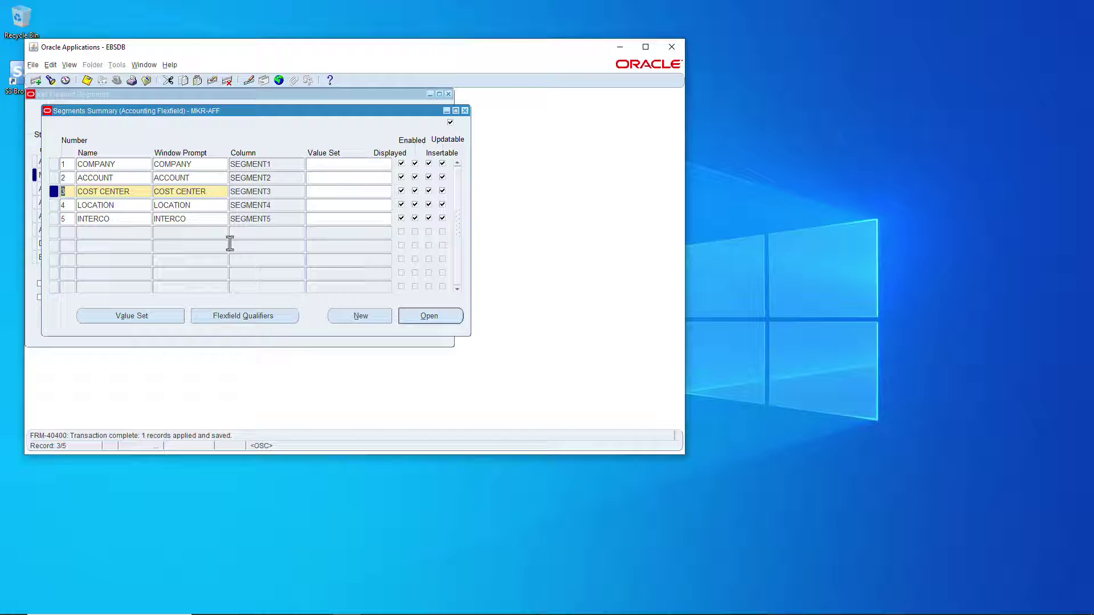
Qualify LOCATION as management segment and INTERCO as intercompany segment, saving each.
click(208, 206)
click(265, 319)
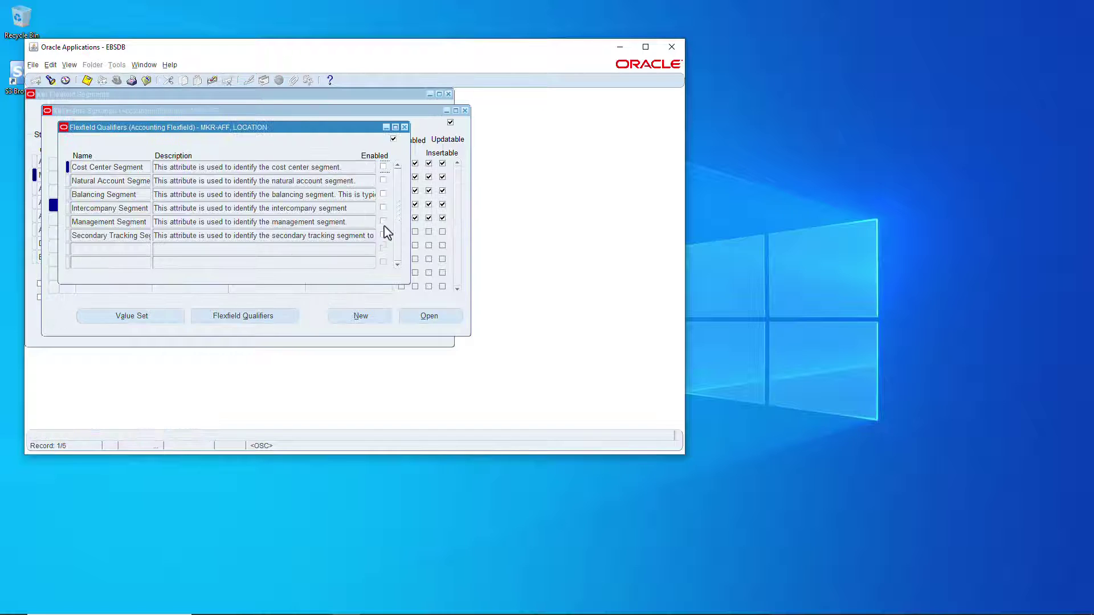
click(404, 127)
click(87, 81)
click(215, 220)
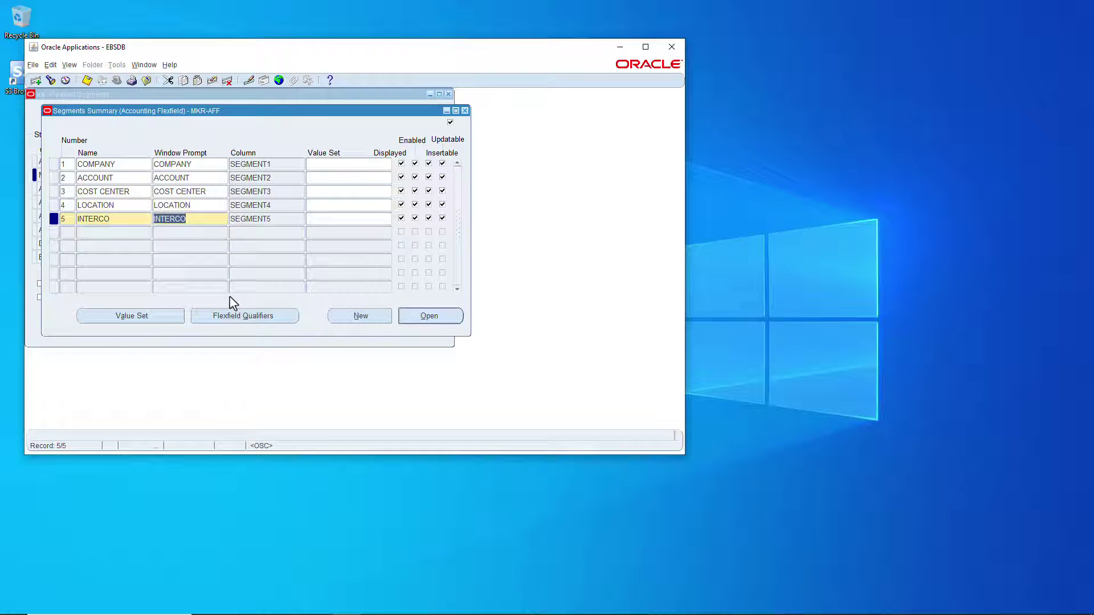
click(251, 316)
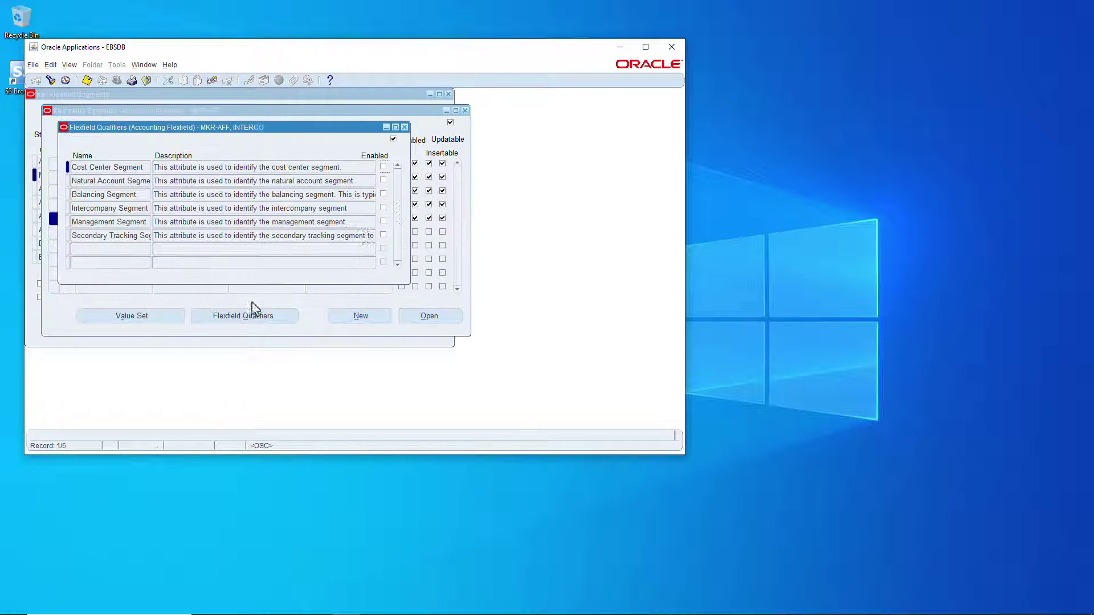
click(405, 127)
key(ctrl+s)
click(87, 80)
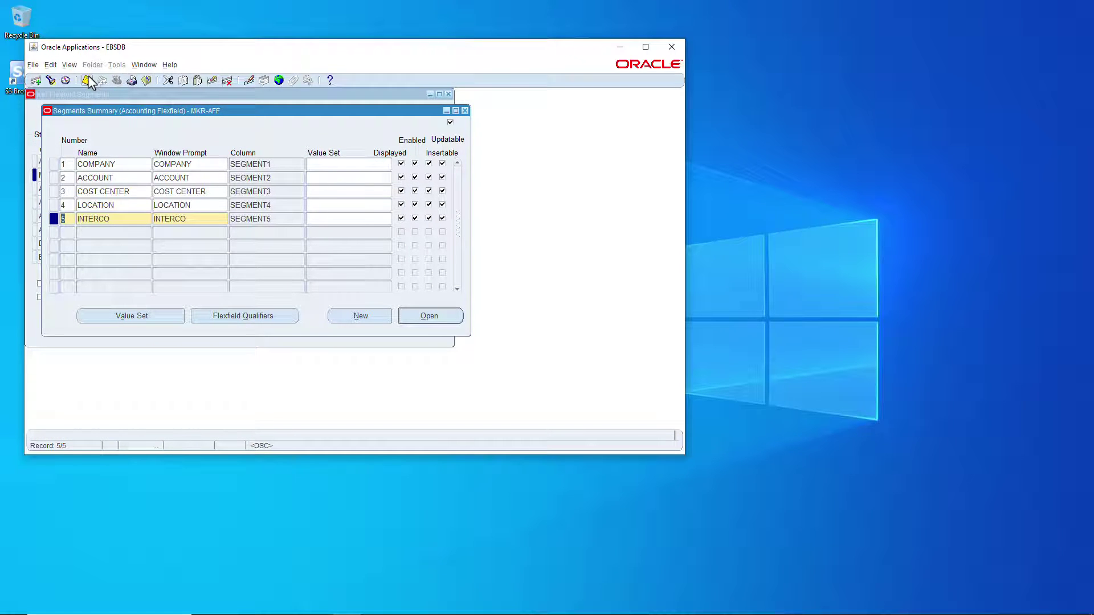
Create value set MKR-COMPANY with maximum size 4 and Non-Hierarchical Security, and save it.
click(132, 316)
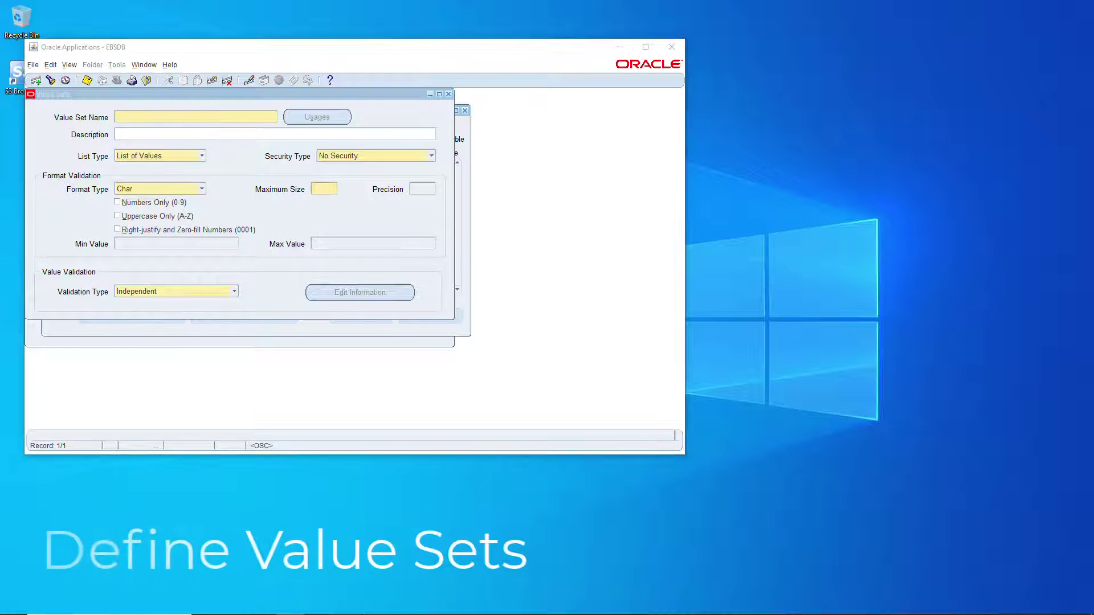
click(147, 117)
text(MKR-COMPANY)
click(324, 189)
text(4)
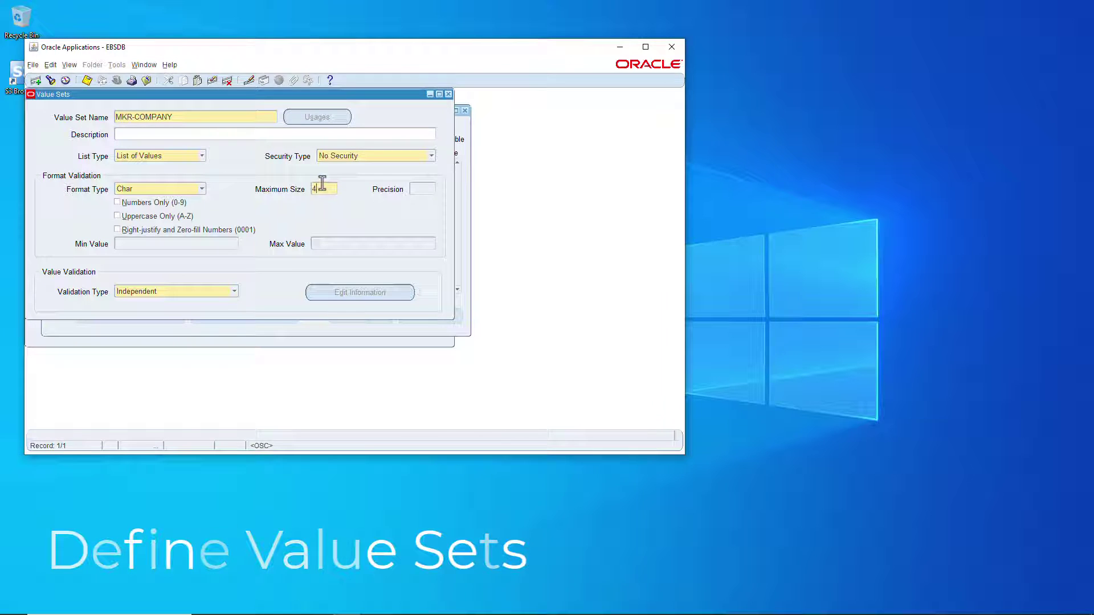
click(336, 156)
click(361, 180)
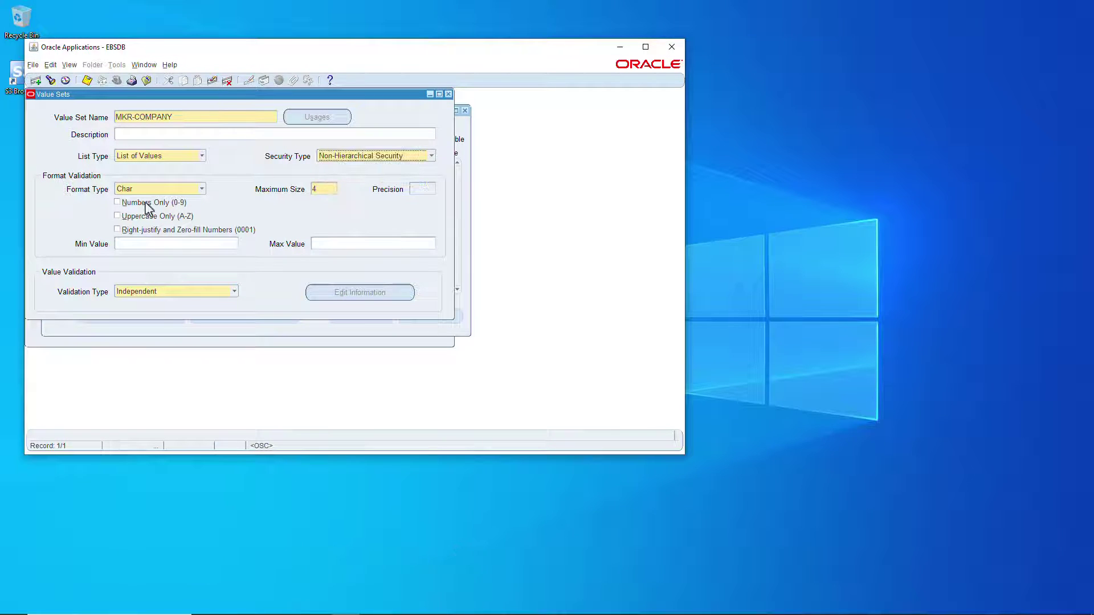
click(86, 80)
Create and save value set MKR-ACCOUNT with Non-Hierarchical Security.
click(35, 81)
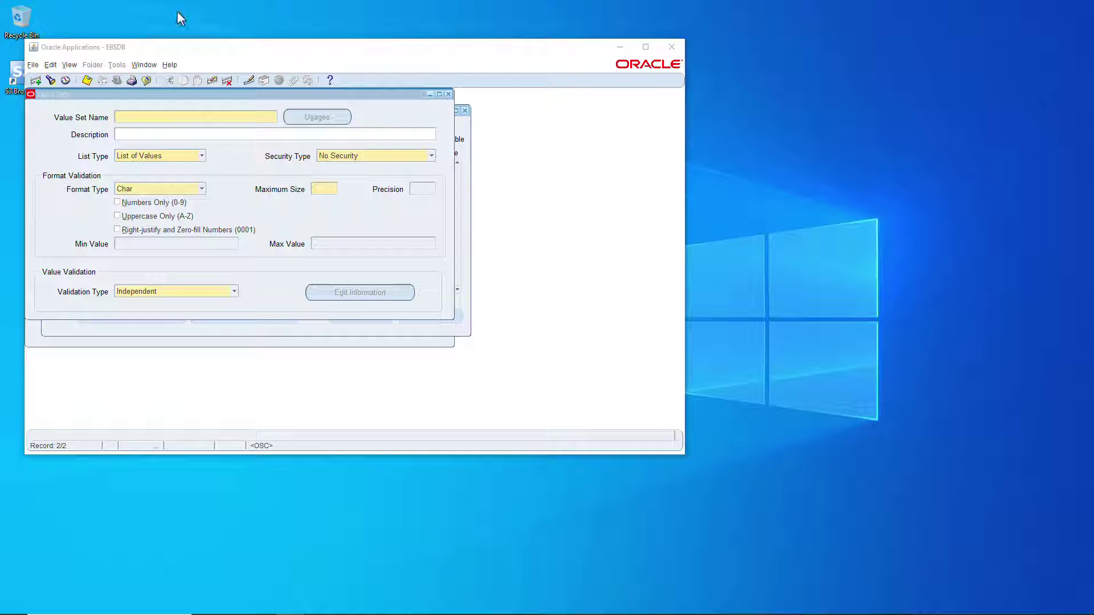
click(142, 112)
text(MKR-ACCOUNT)
click(406, 160)
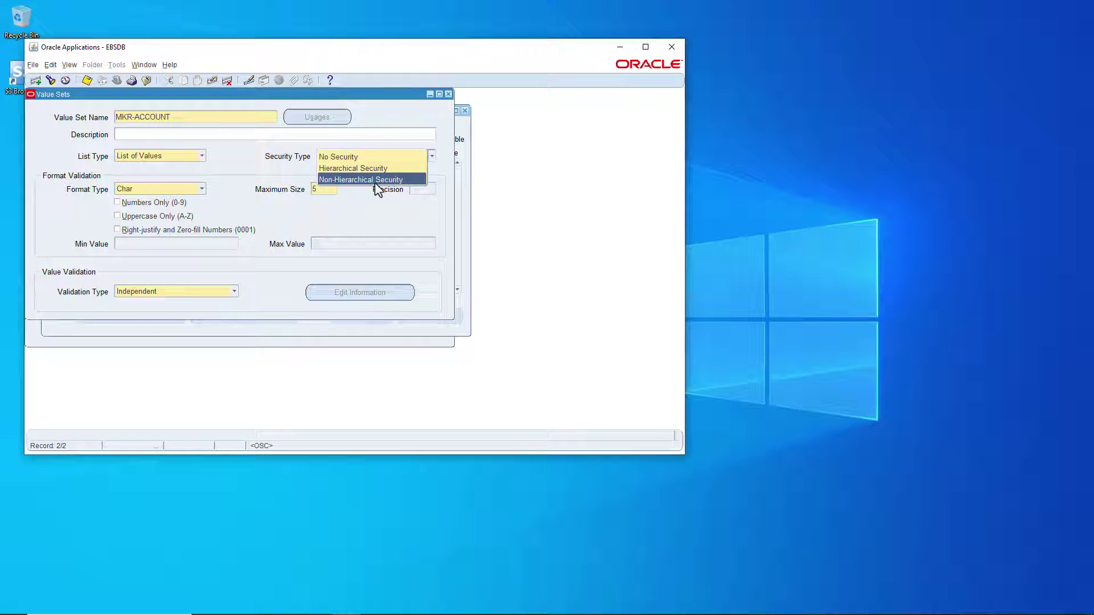
click(377, 183)
click(87, 81)
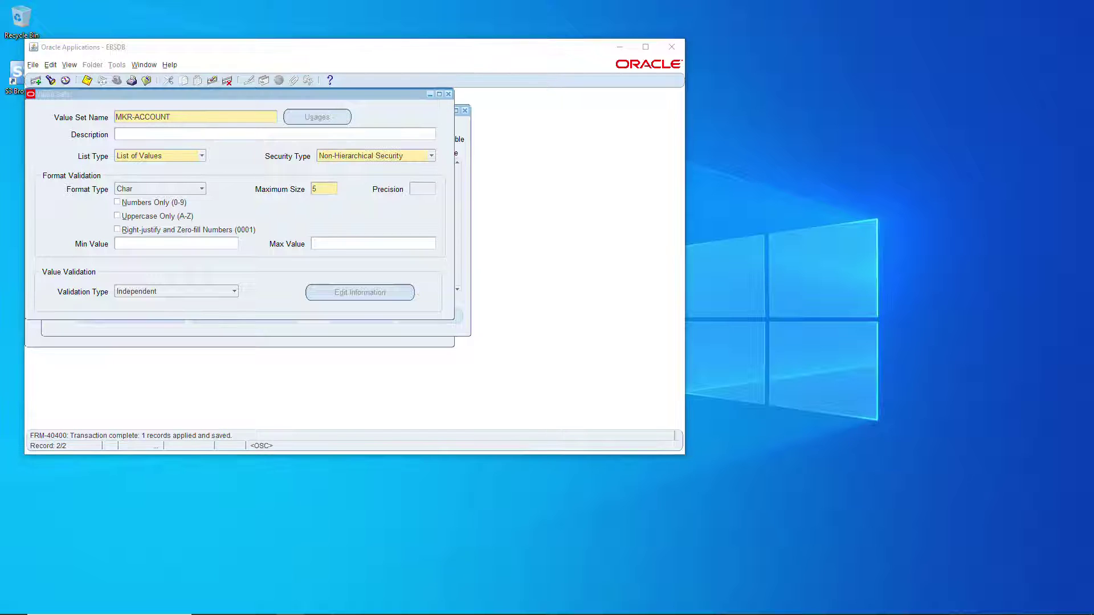
Create and save value set MKR-CC with Non-Hierarchical Security.
click(153, 117)
key(Down)
text(MKR-CC)
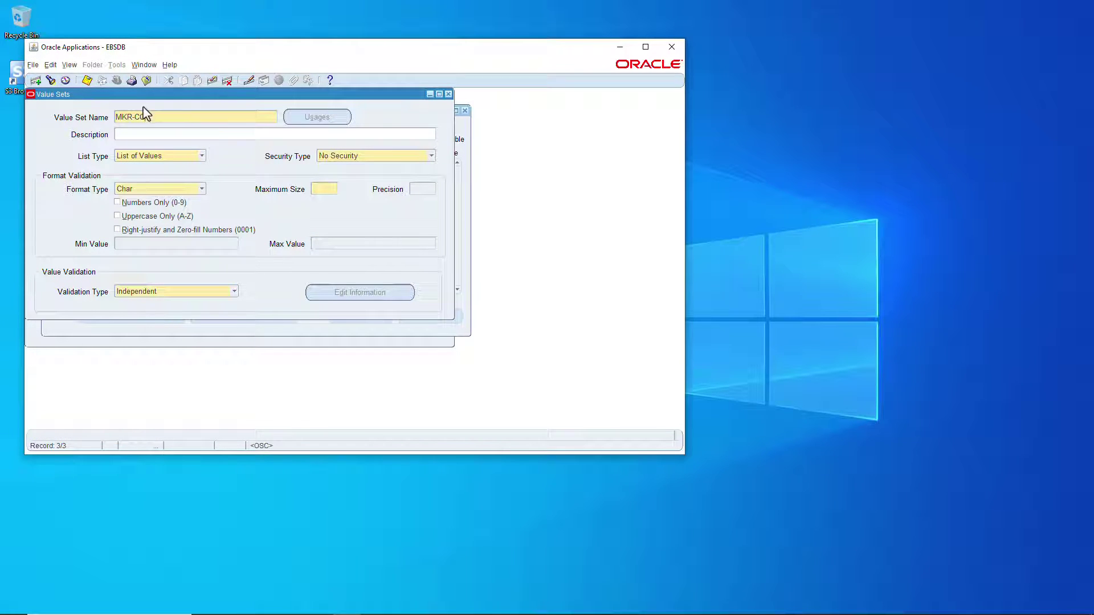
click(317, 188)
click(367, 159)
click(359, 181)
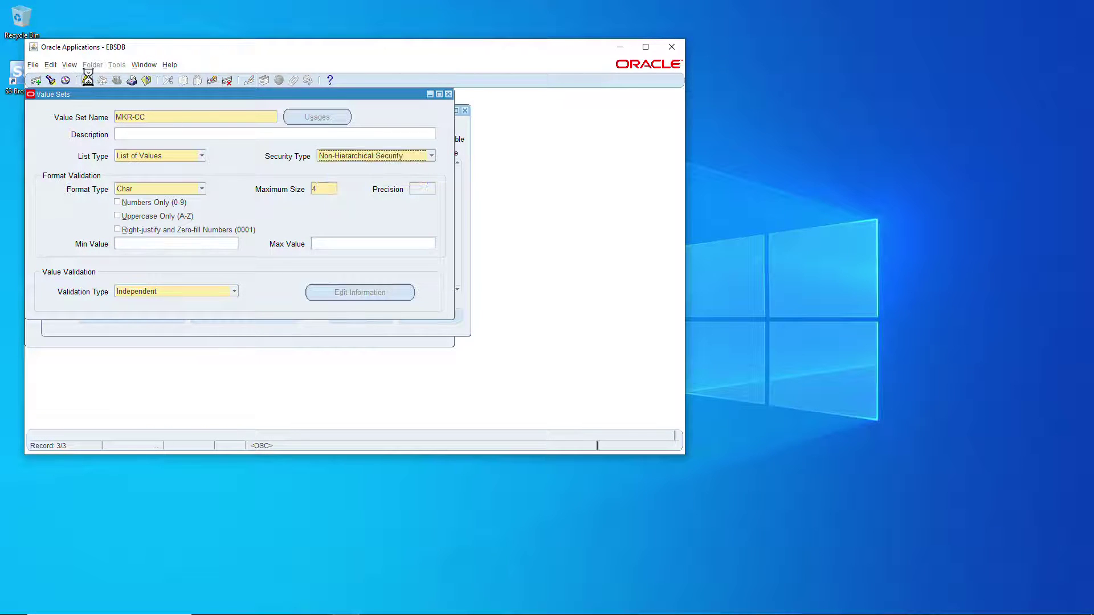
click(87, 81)
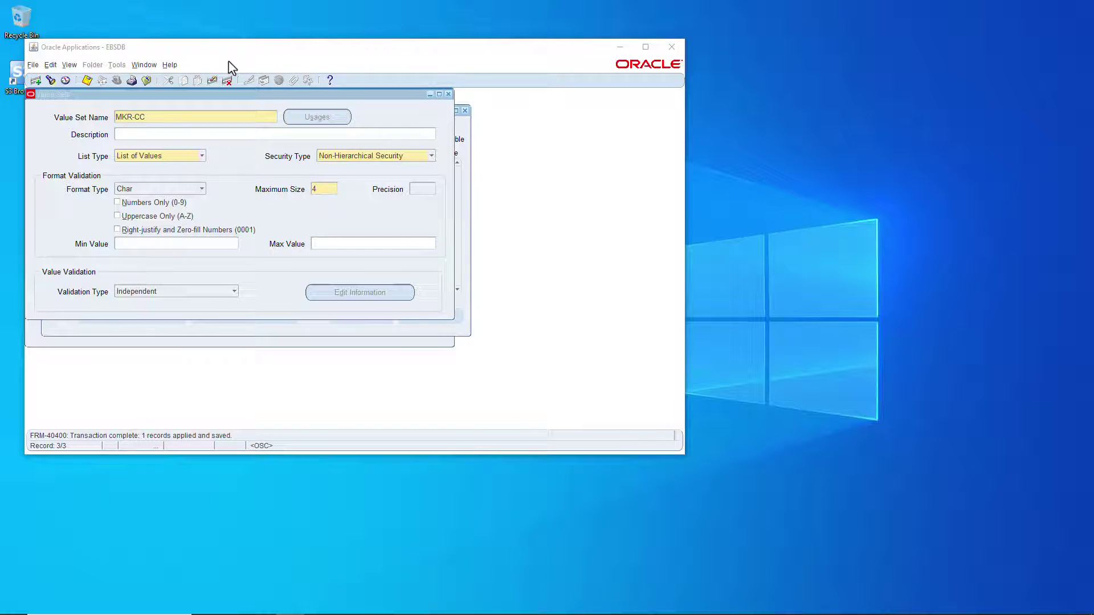
Create value set MKR-LOCATION with maximum size 5 and Non-Hierarchical Security, and save it.
click(143, 116)
key(Down)
text(MKR-LOCATION)
click(312, 189)
text(5)
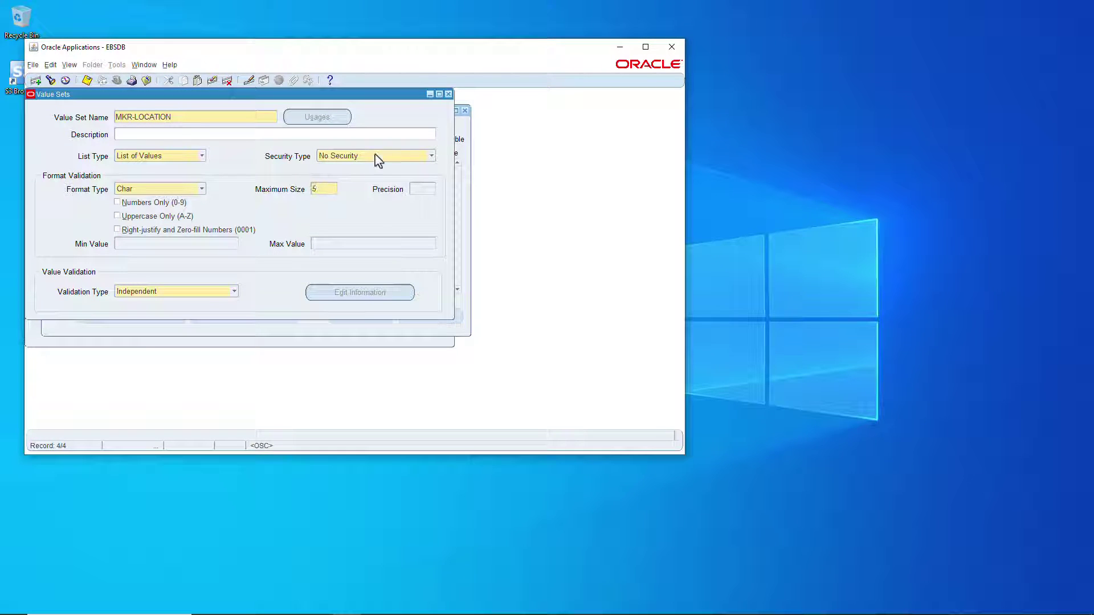
click(375, 158)
click(359, 181)
click(87, 80)
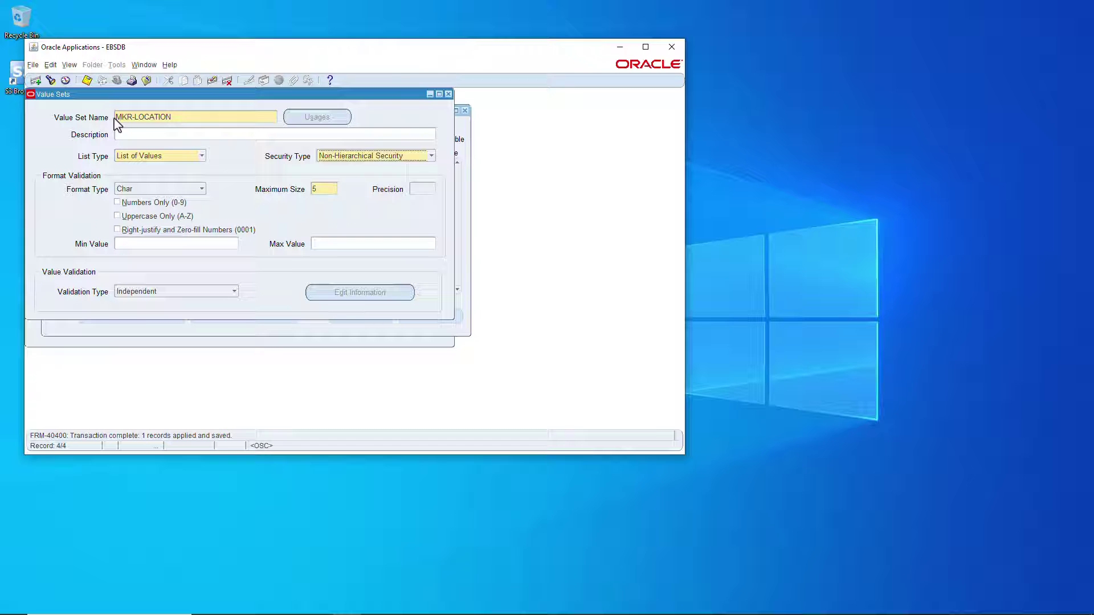
Enter value set MKR-I/C with maximum size 4 and Non-Hierarchical Security.
click(183, 116)
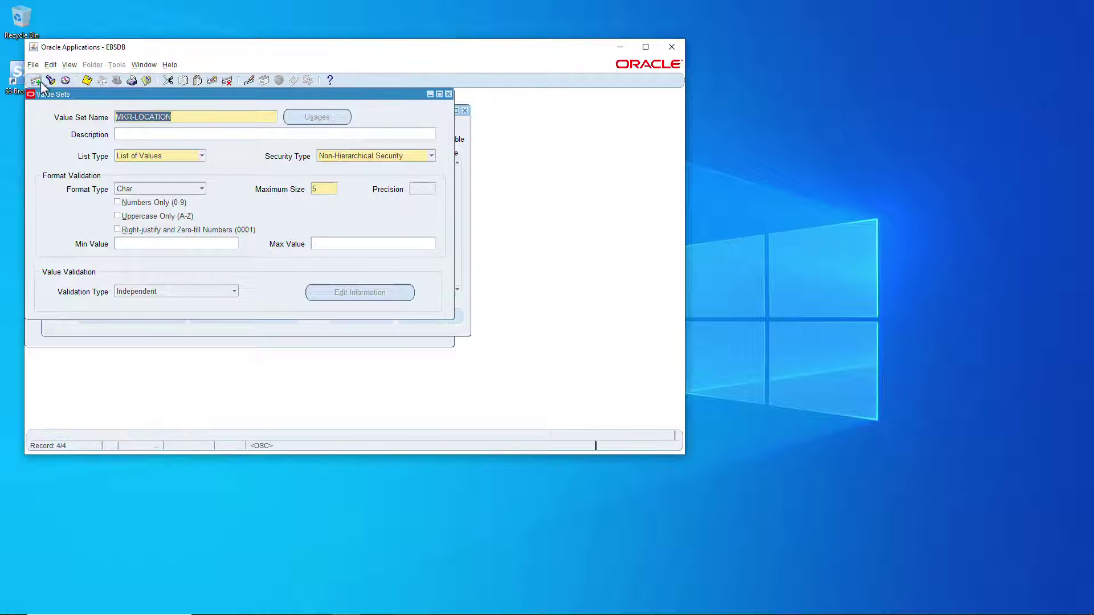
key(Down)
text(MKR-I/C)
click(322, 189)
text(4)
click(379, 157)
click(365, 177)
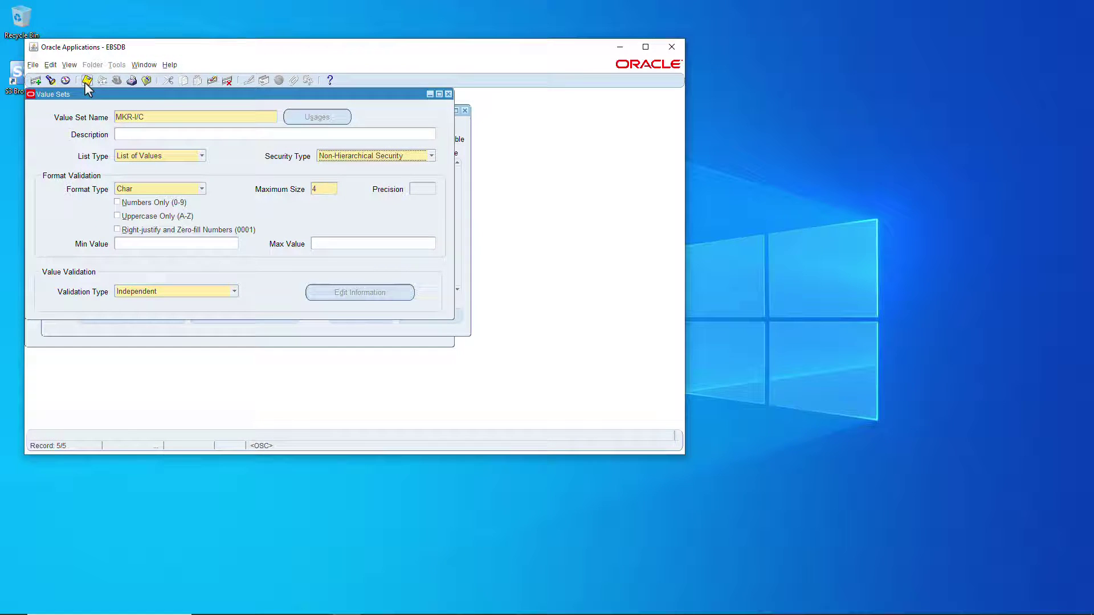
Save MKR-I/C, then assign MKR-COMPANY and MKR-ACCOUNT to the COMPANY and ACCOUNT segments.
click(87, 80)
click(449, 94)
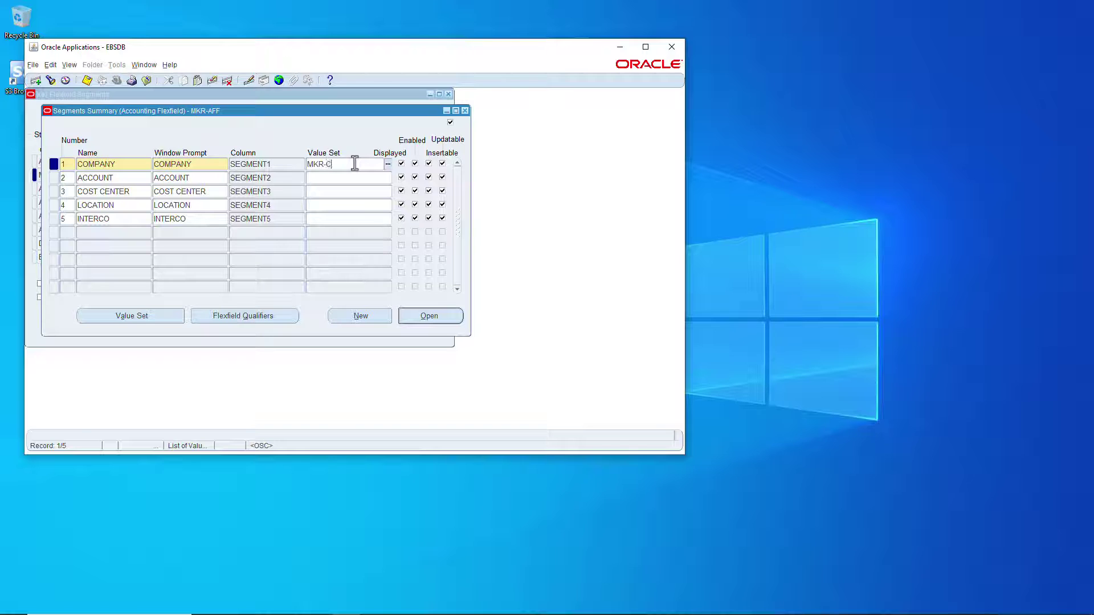
key(Down)
double_click(362, 246)
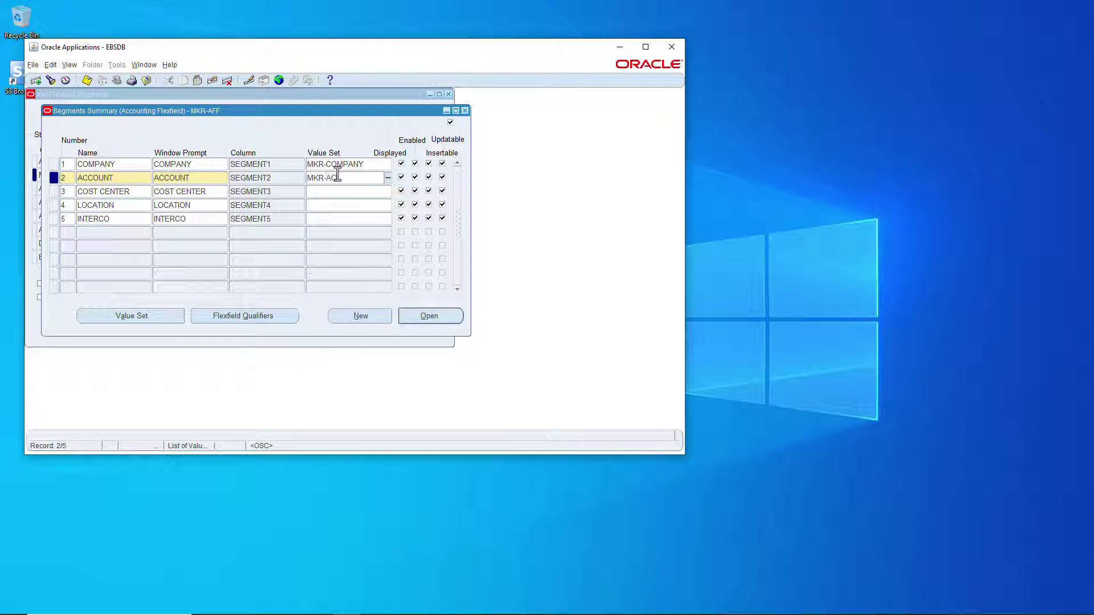
text(MKR-AC)
key(Down)
Assign MKR-CC, MKR-LOCATION and MKR-I/C to COST CENTER, LOCATION and INTERCO, and save.
text(MKR-)
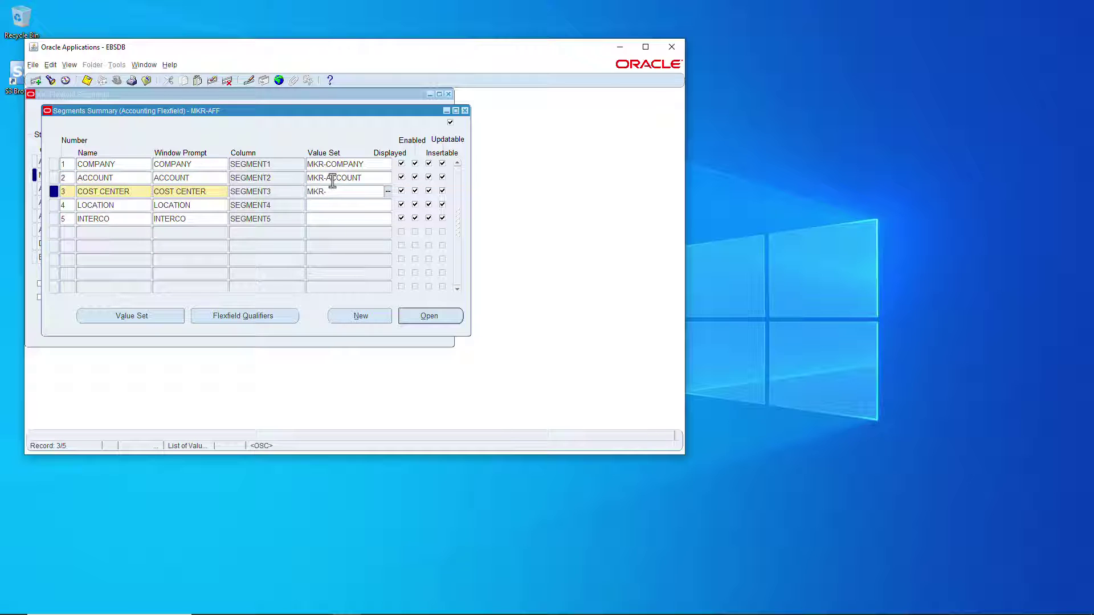
text(C)
key(Down)
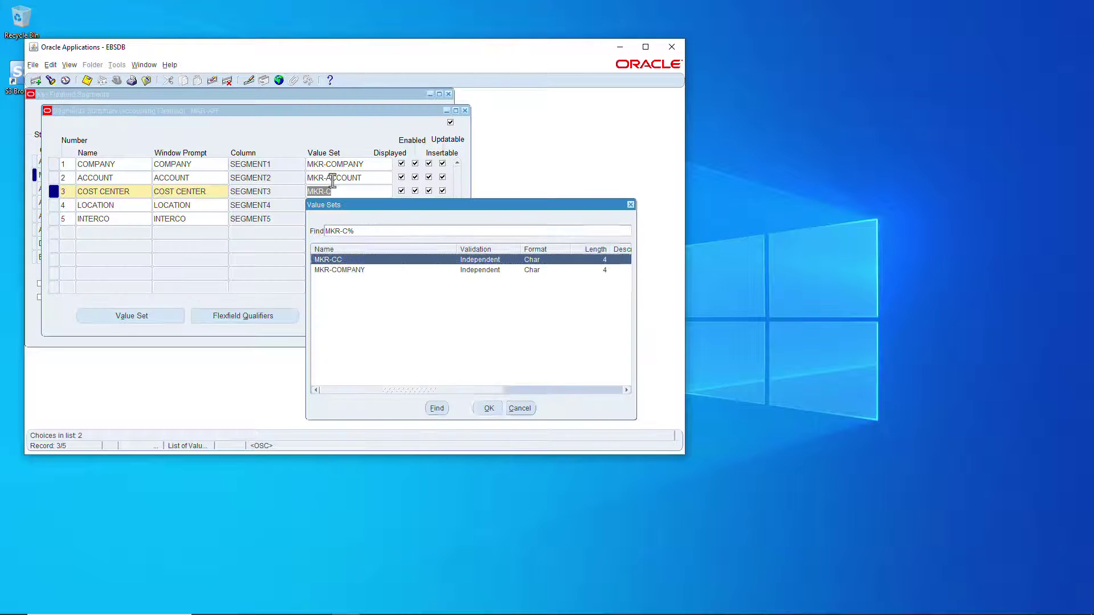
key(Return)
click(334, 204)
text(MKR-)
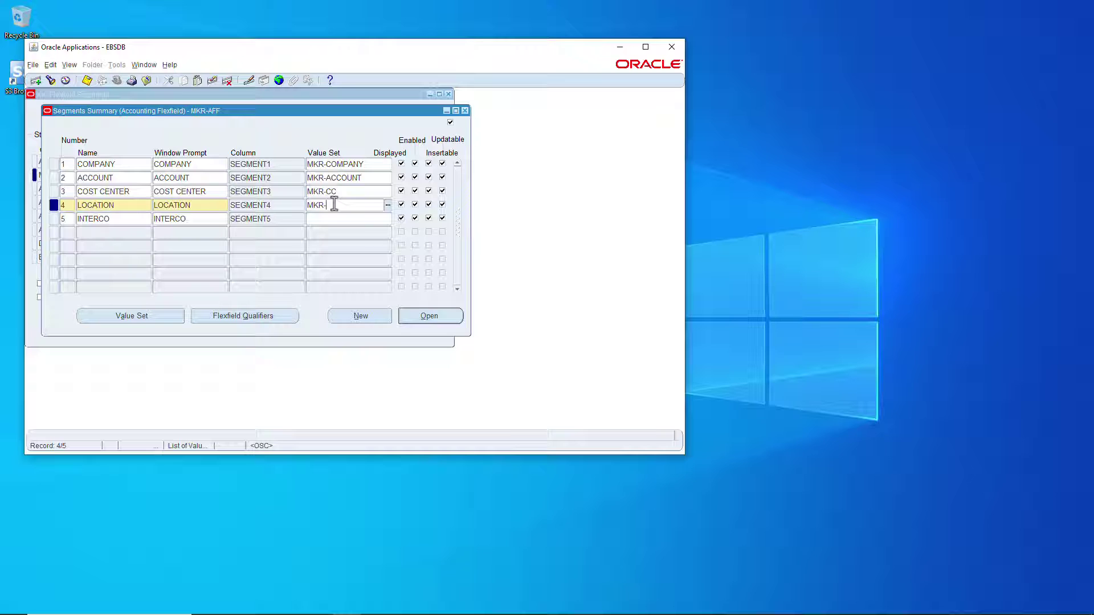
text(LOCATION)
key(Down)
text(MKR-)
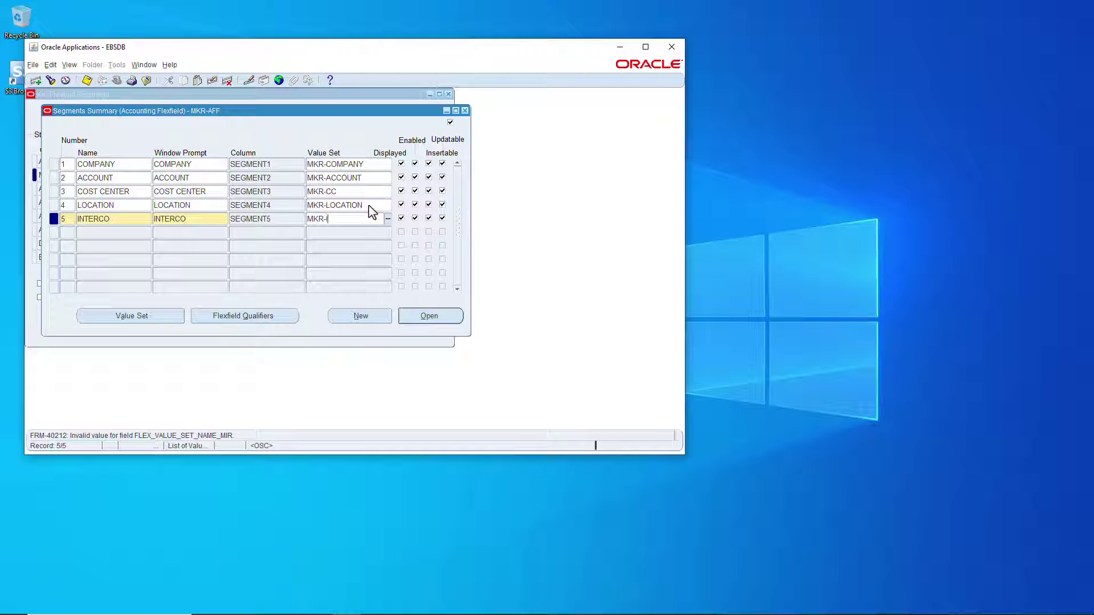
text(I/C)
key(Tab)
click(87, 81)
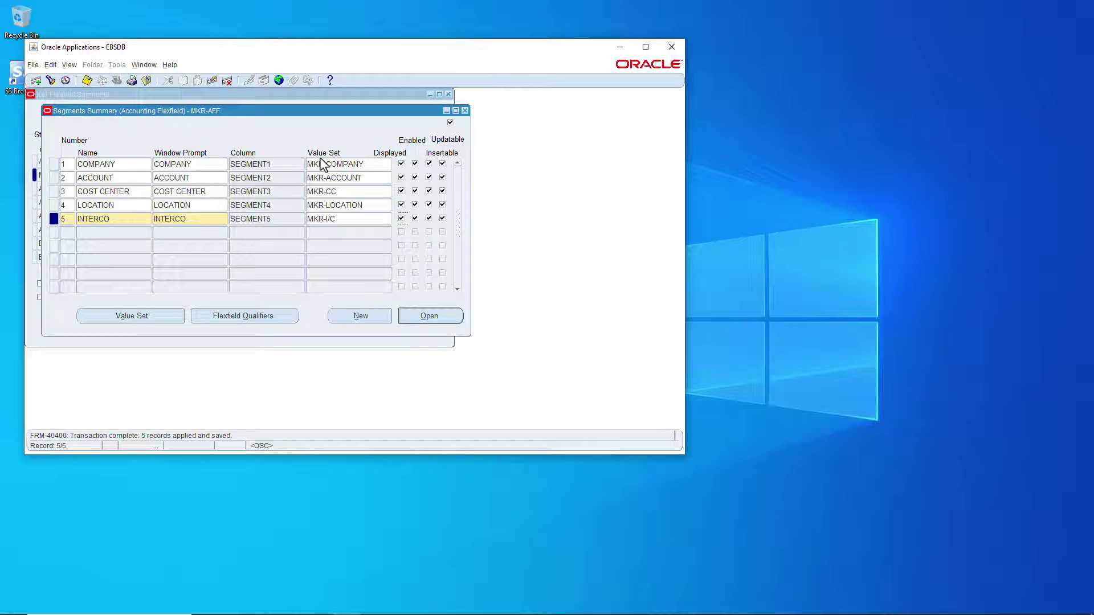
Enable dynamic inserts and cross-validation, freeze and compile MKR-AFF, then close Key Flexfield Segments.
click(465, 110)
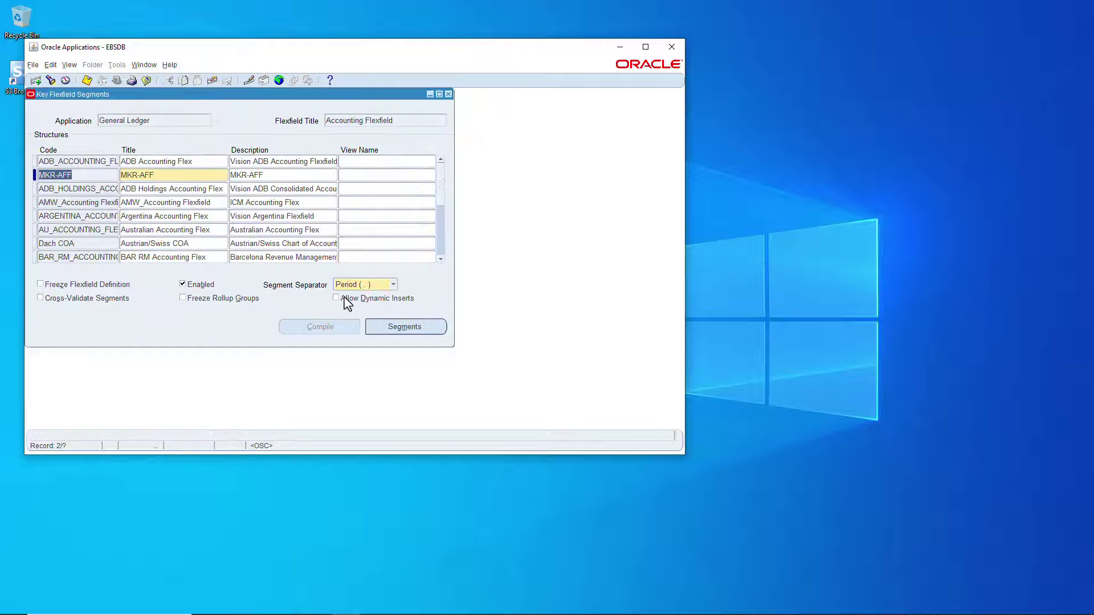
click(344, 299)
click(48, 301)
click(41, 284)
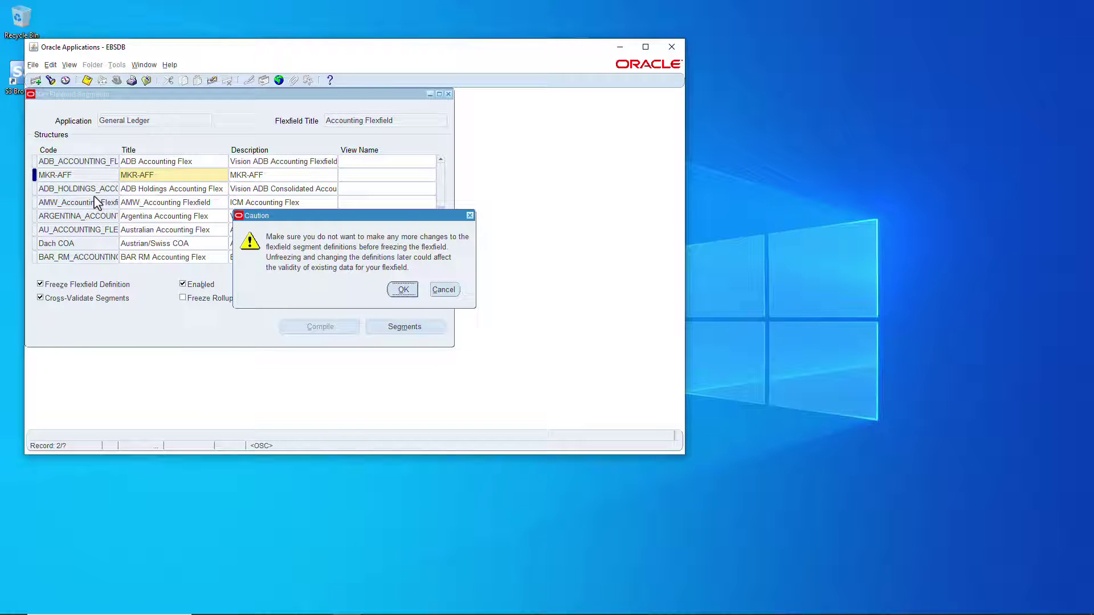
click(403, 290)
click(317, 327)
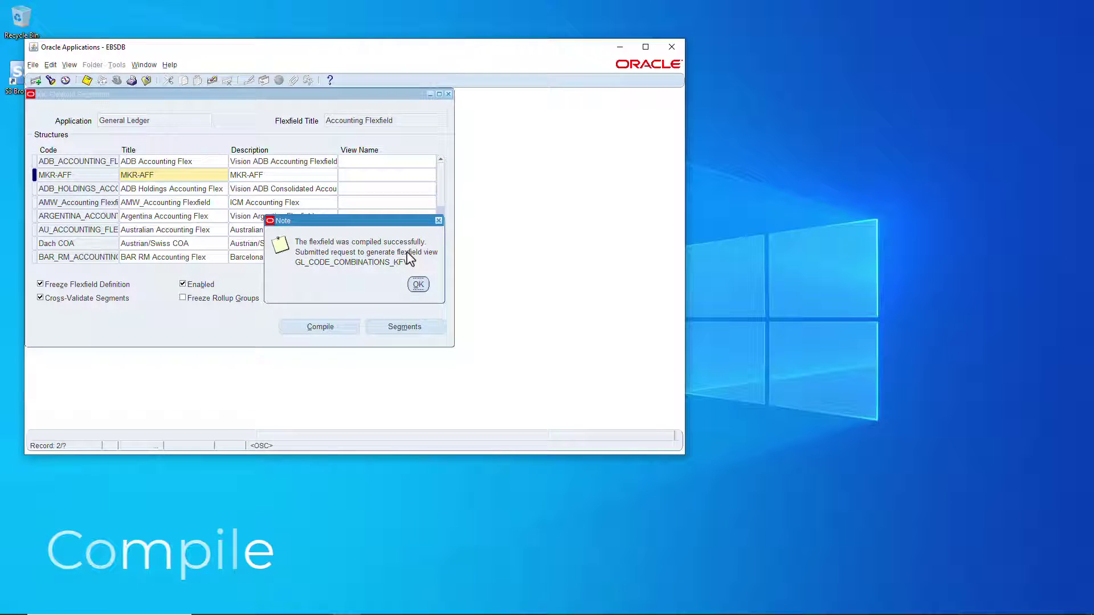
click(417, 284)
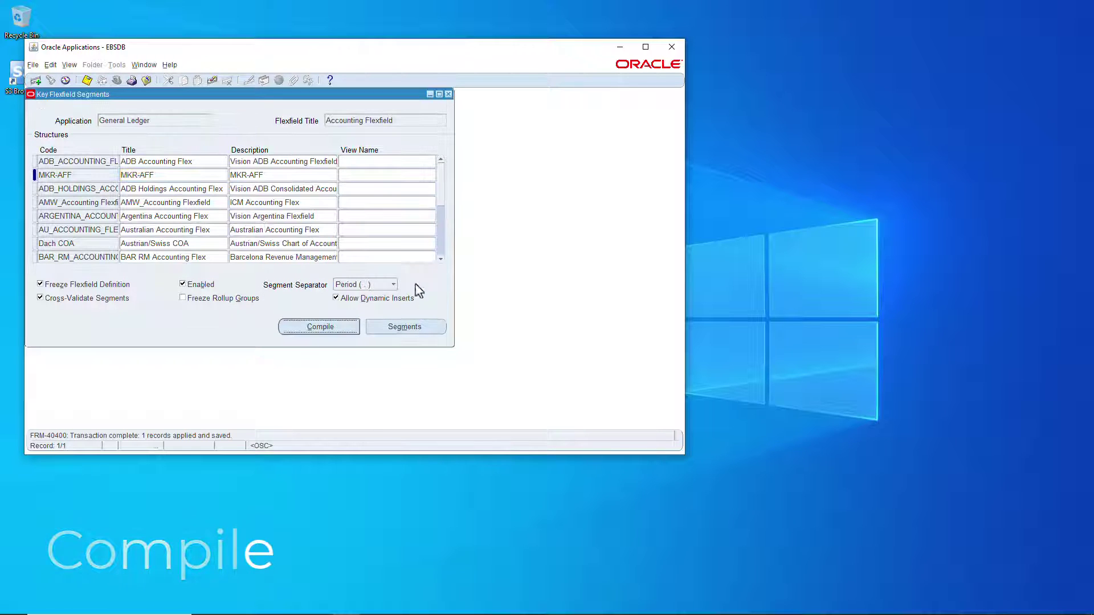
click(449, 94)
Check the submitted compile requests and refresh until they read Completed.
key(alt+v)
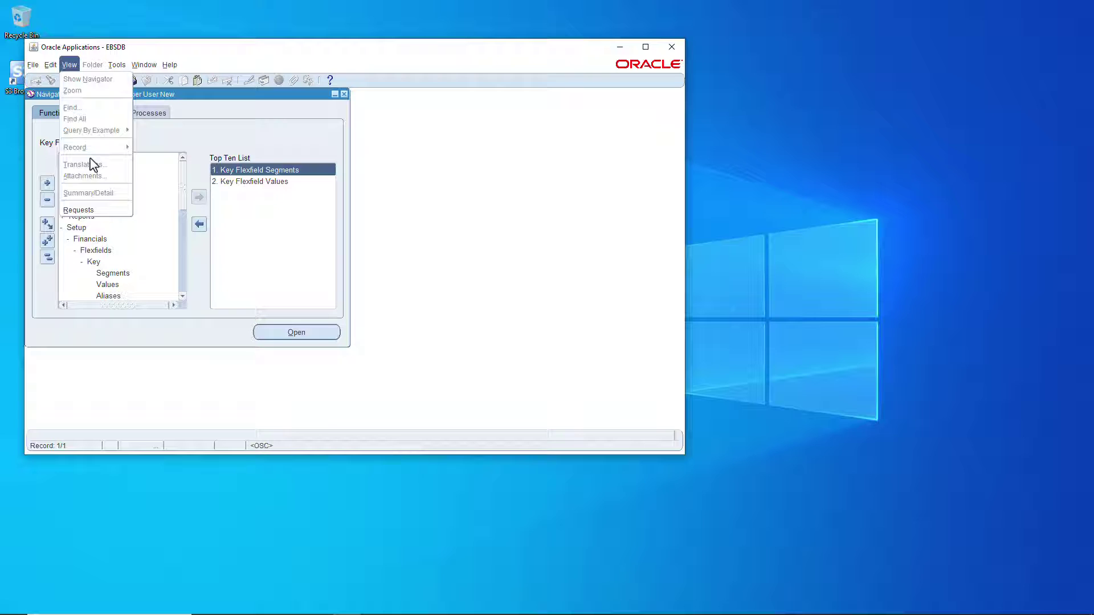
click(91, 211)
click(366, 359)
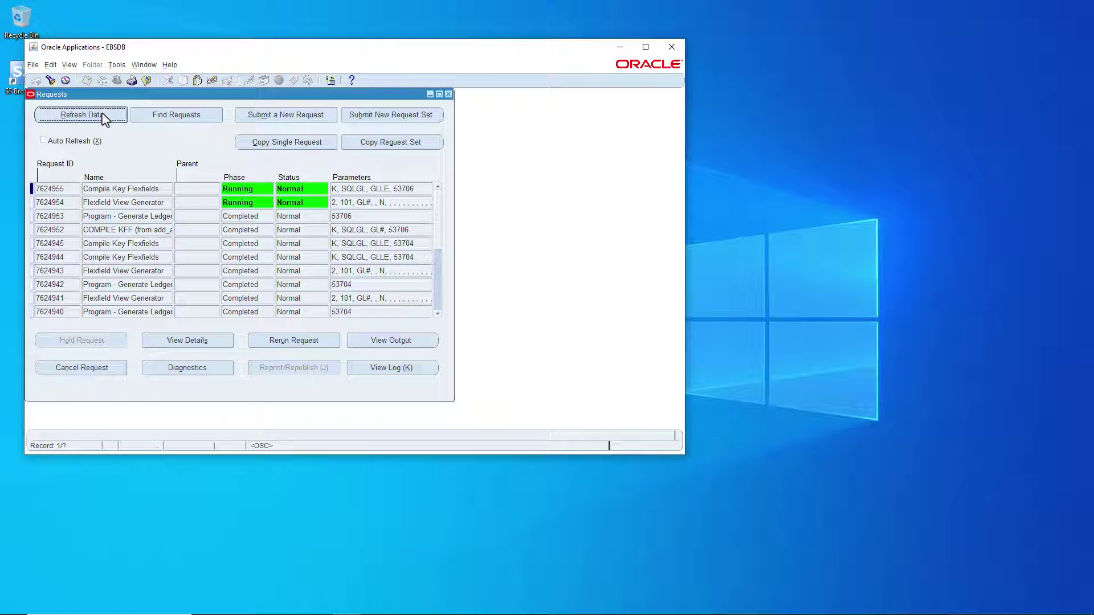
click(104, 118)
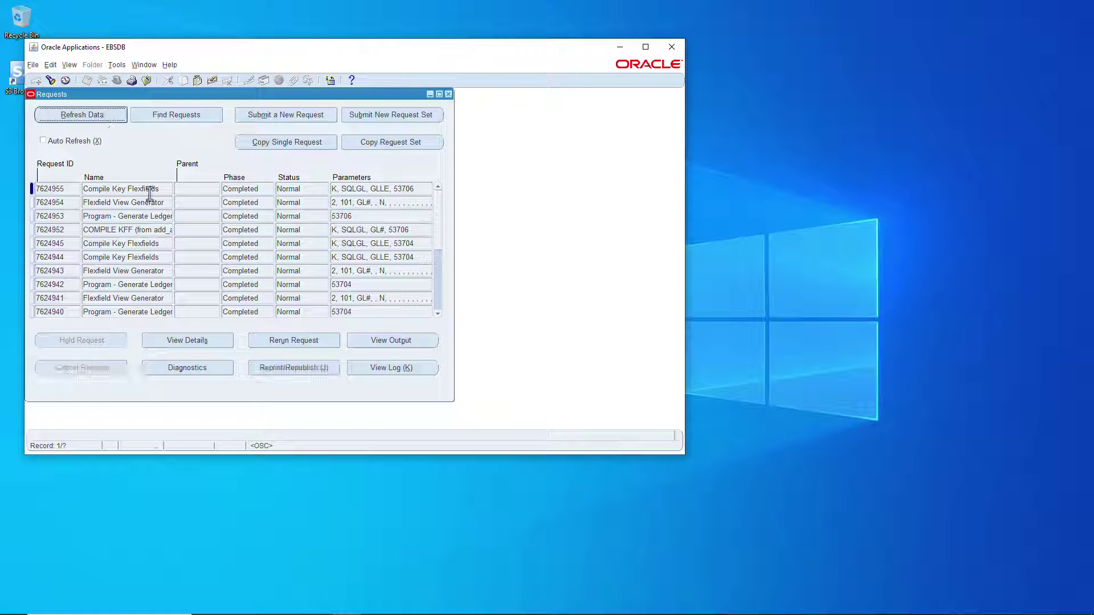
click(448, 95)
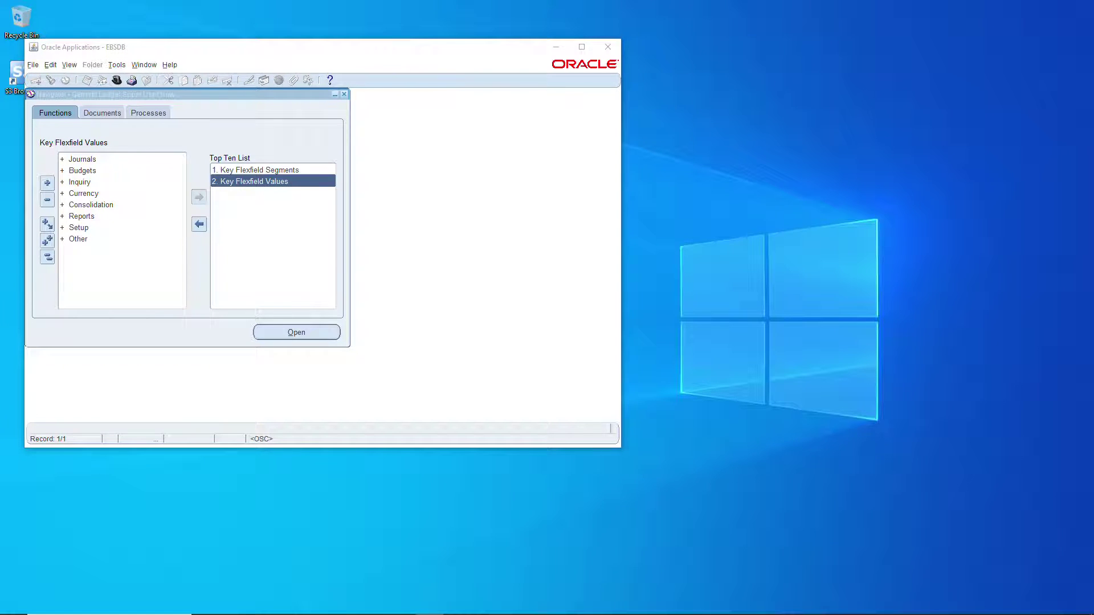
Open Key Flexfield Values on the MKR-ACCOUNT value set.
double_click(288, 182)
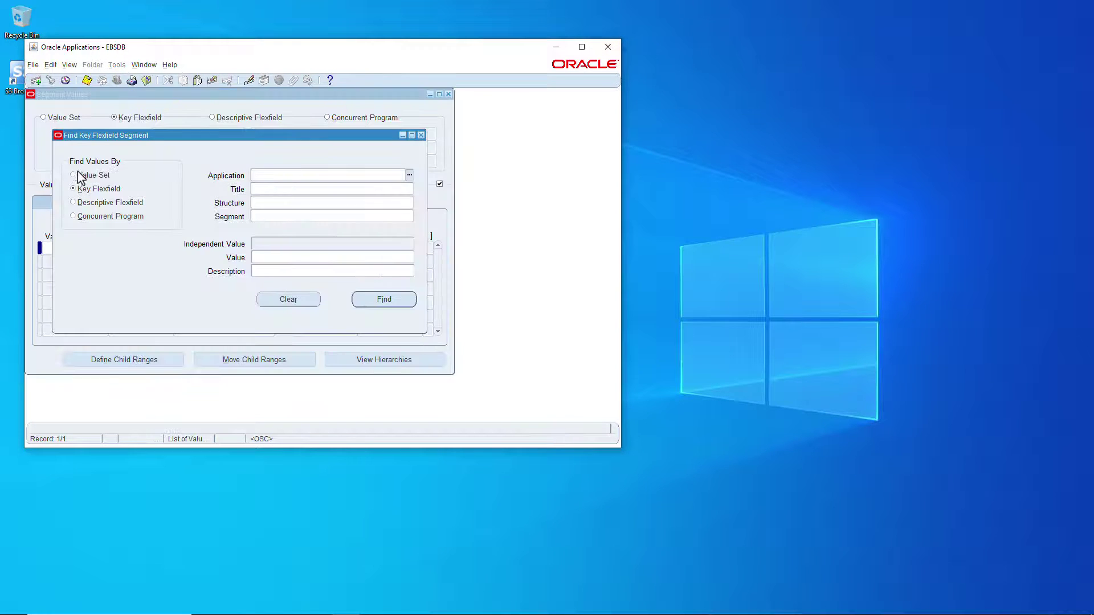
key(Tab)
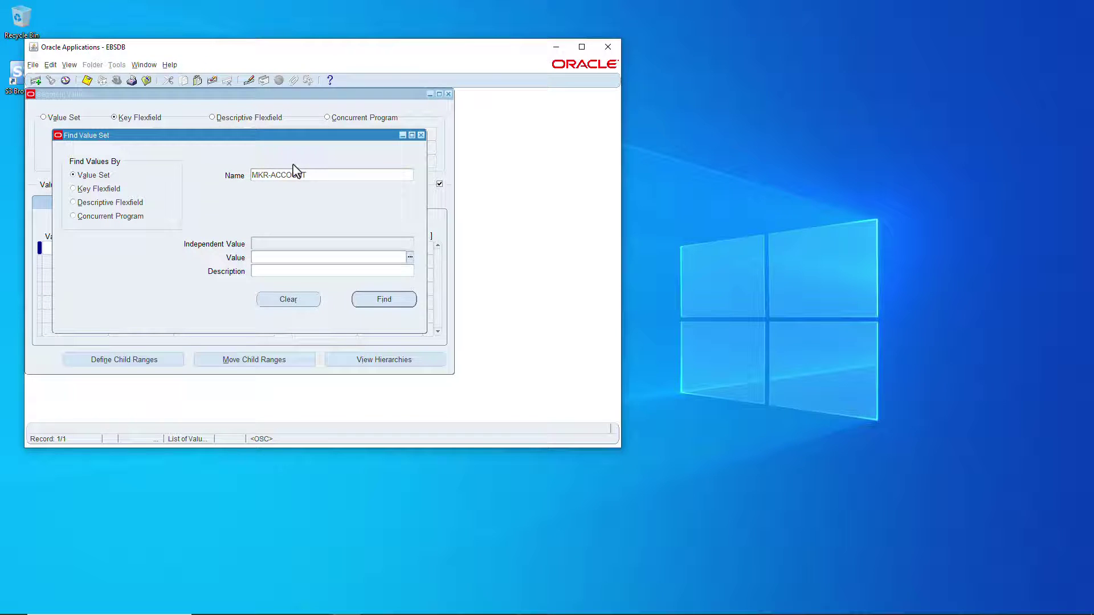
click(405, 301)
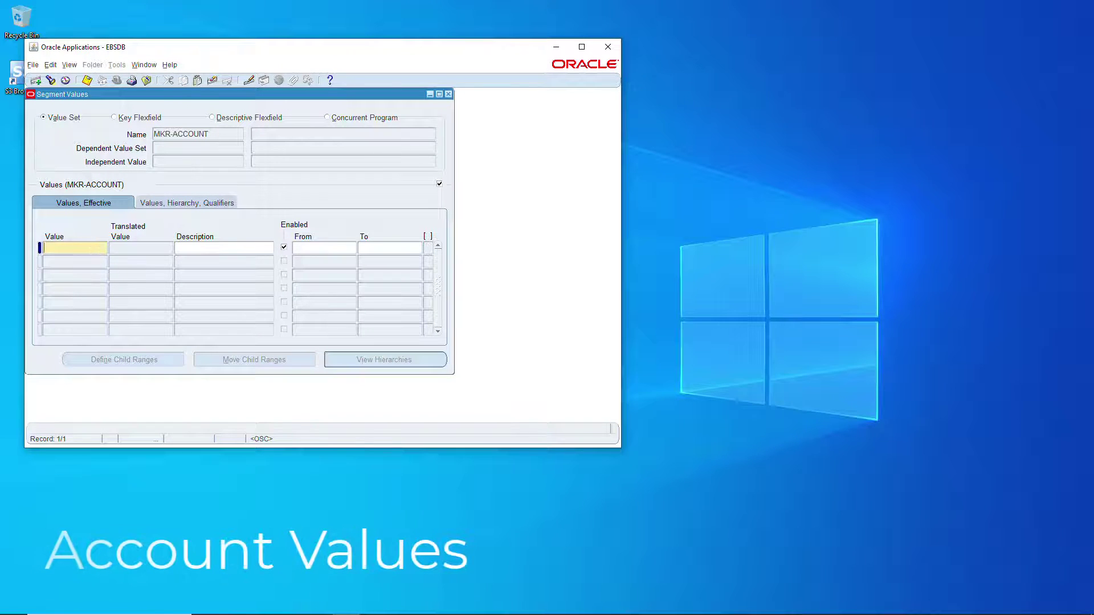
Open the Acct_Gold_Value_Set-R12.dld load file and review its 335 account rows.
click(670, 82)
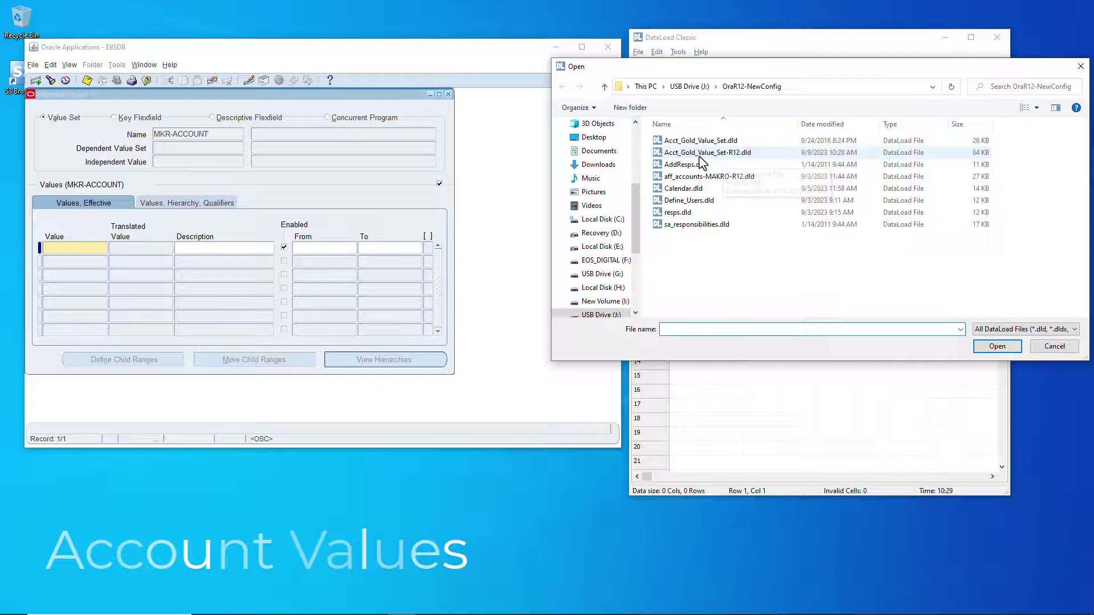
double_click(663, 139)
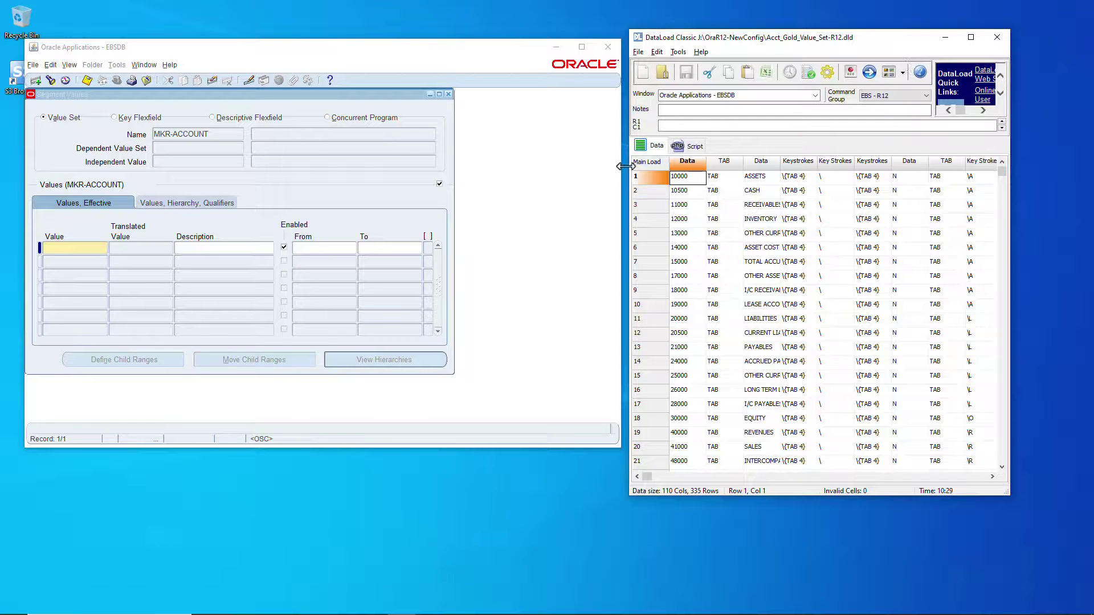
drag(627, 164, 65, 151)
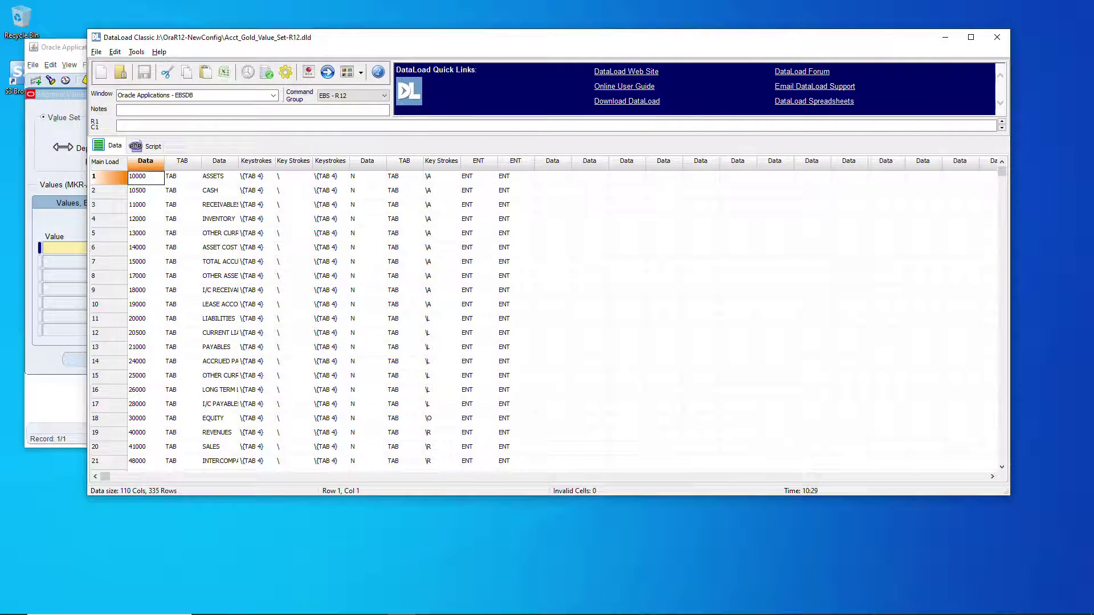
scroll(162, 199, down, 20)
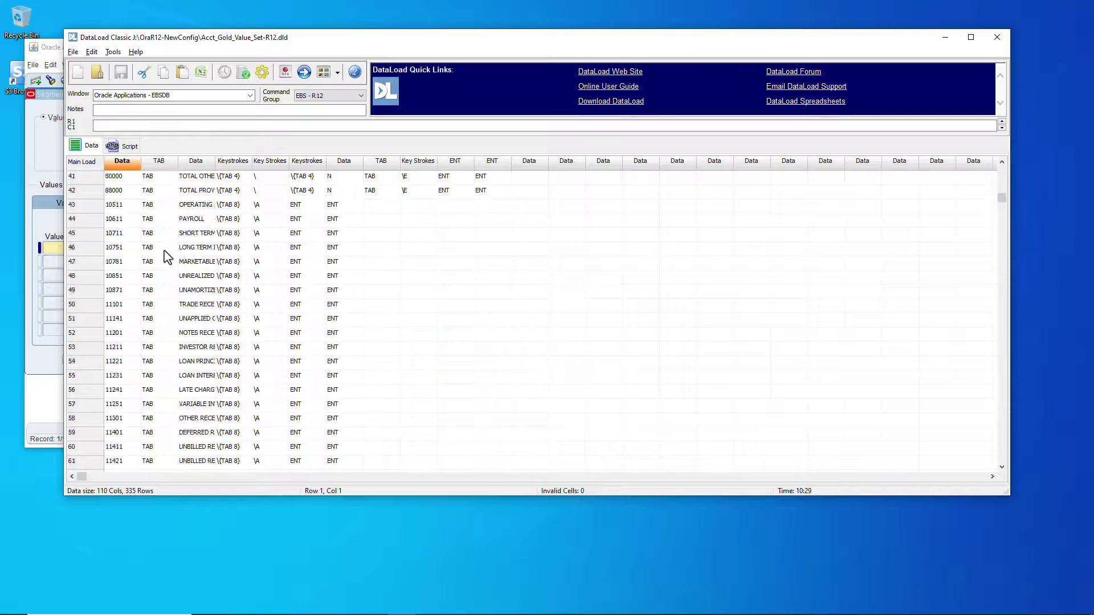
scroll(167, 256, up, 10)
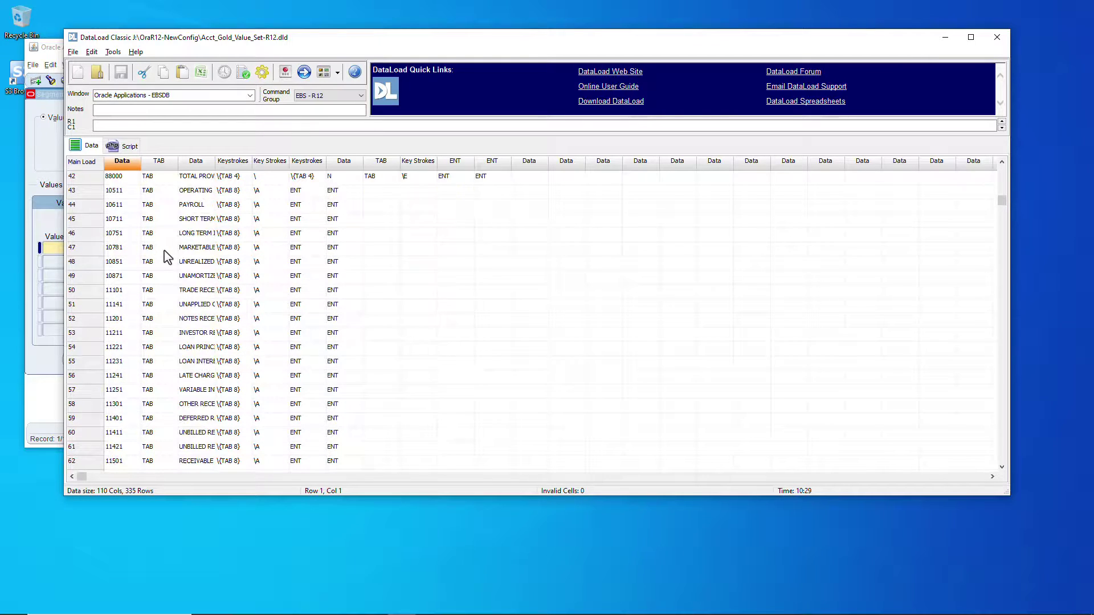
scroll(281, 387, up, 11)
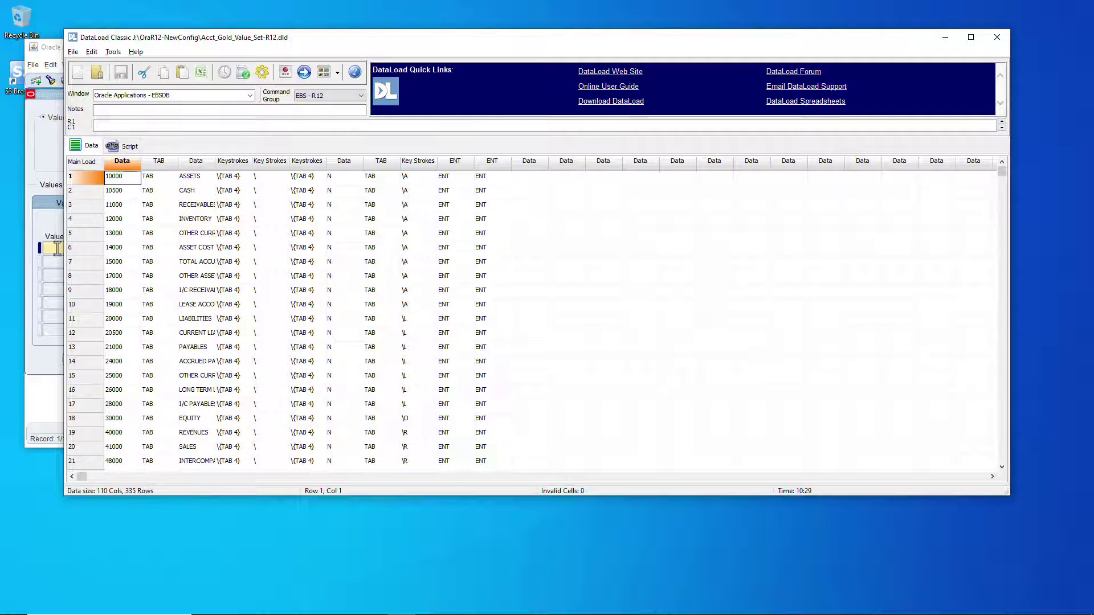
Target the load sheet at the Oracle Applications - EBSDB window.
drag(371, 248, 701, 246)
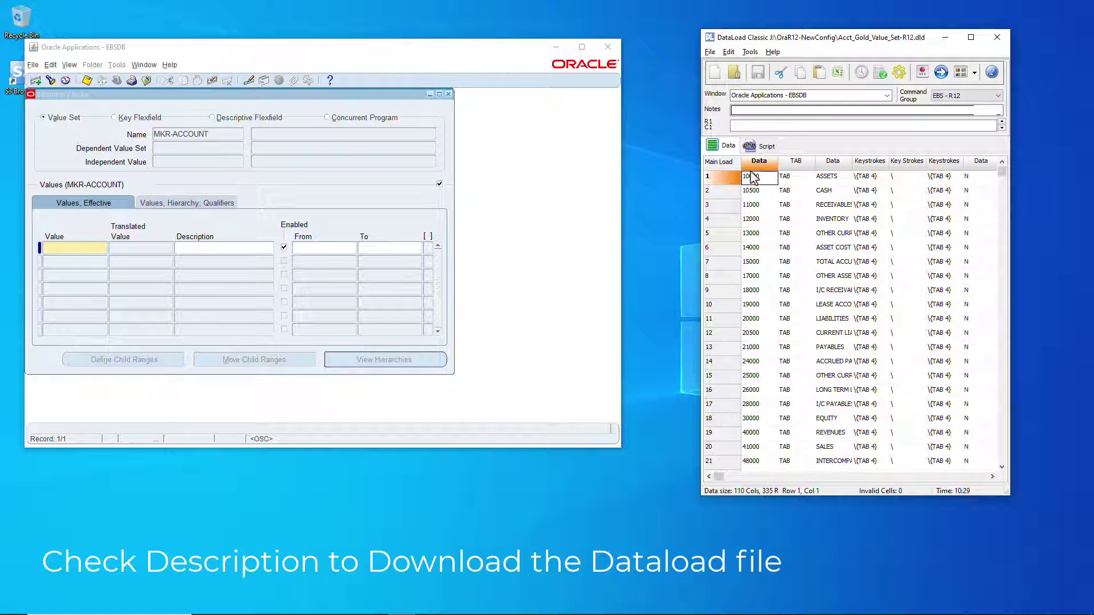
click(887, 96)
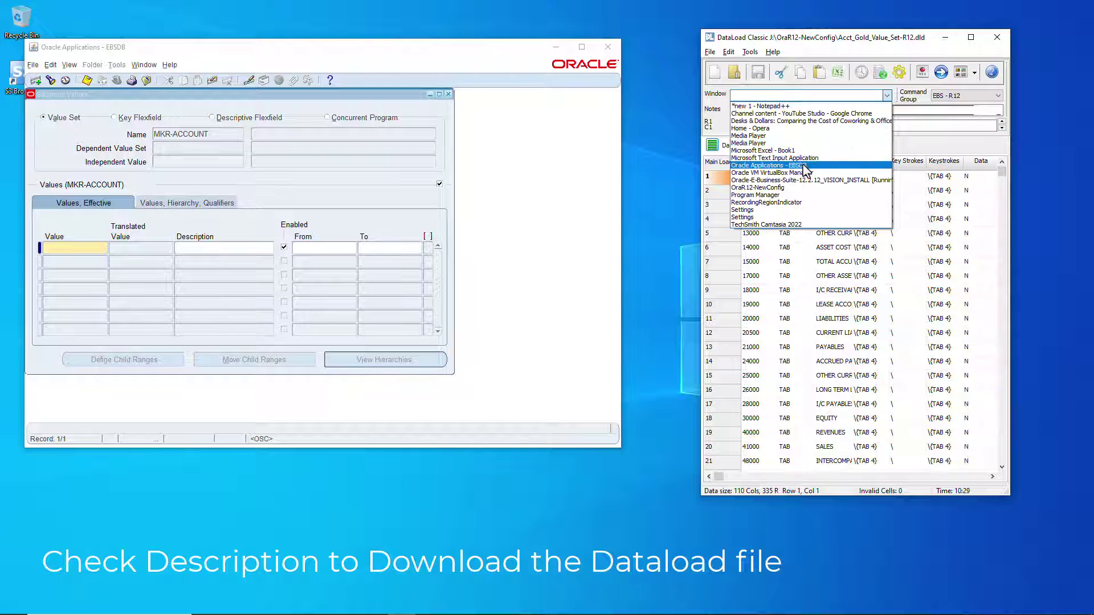
click(769, 152)
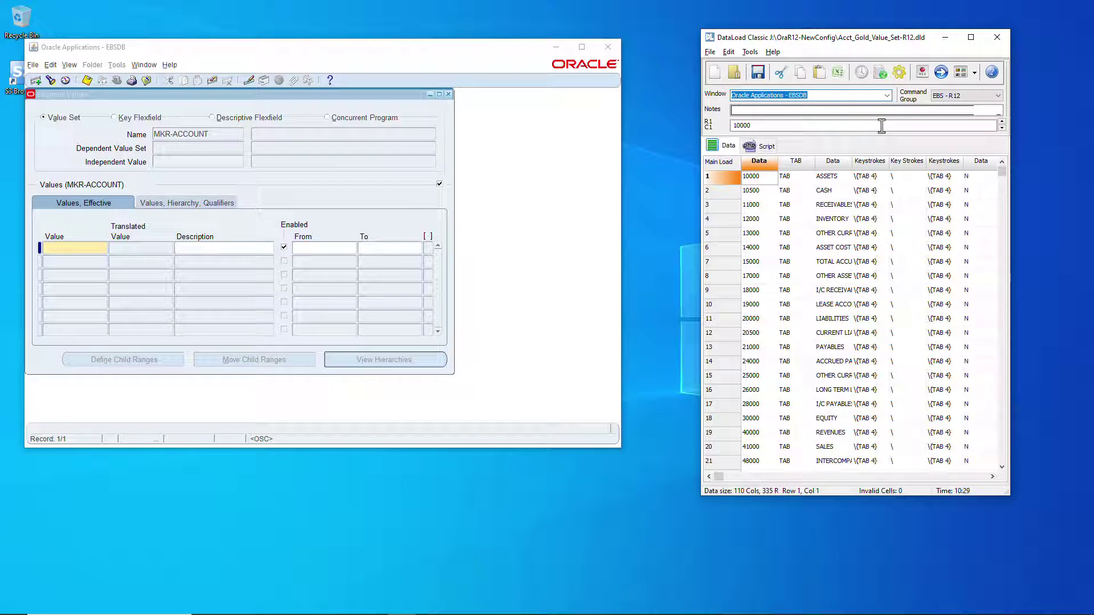
Run the load of all 335 account rows into MKR-ACCOUNT.
click(941, 72)
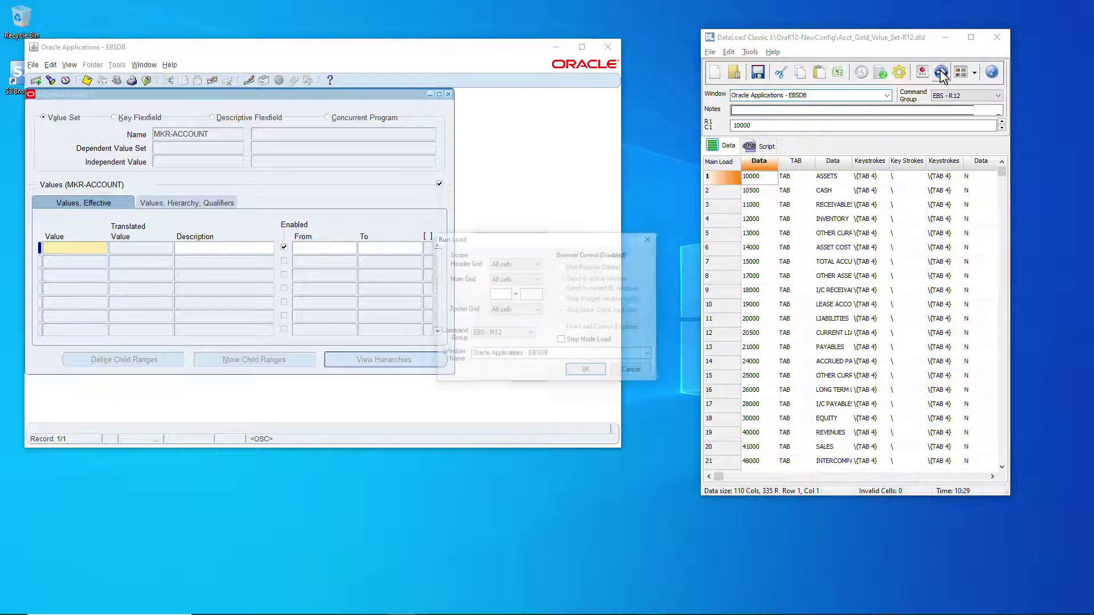
click(585, 369)
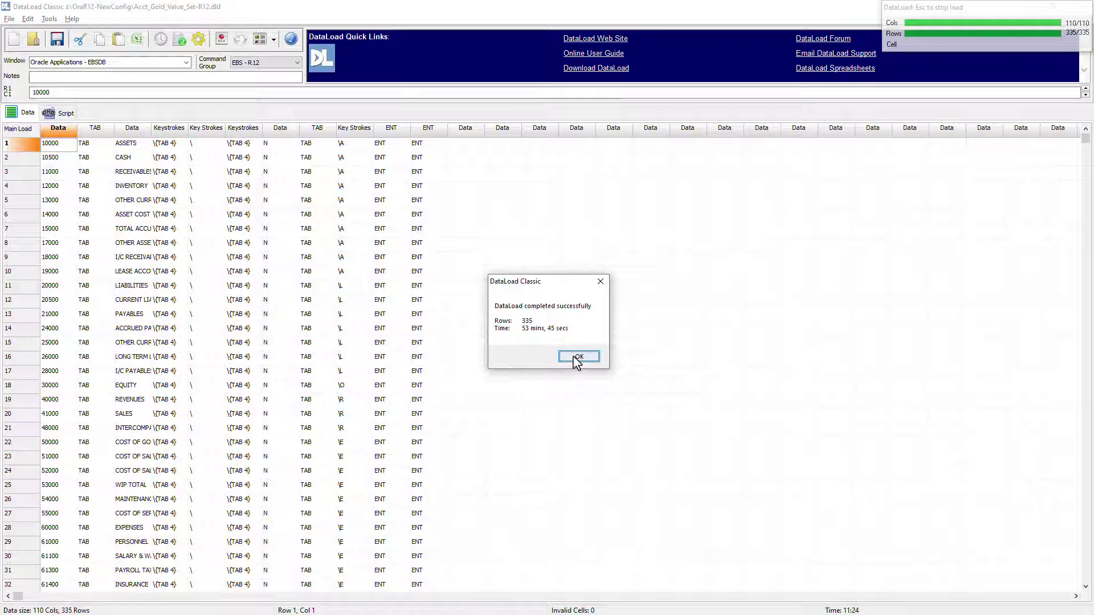
Save and close the load sheet, then save the account values and submit the hierarchy compile.
click(576, 358)
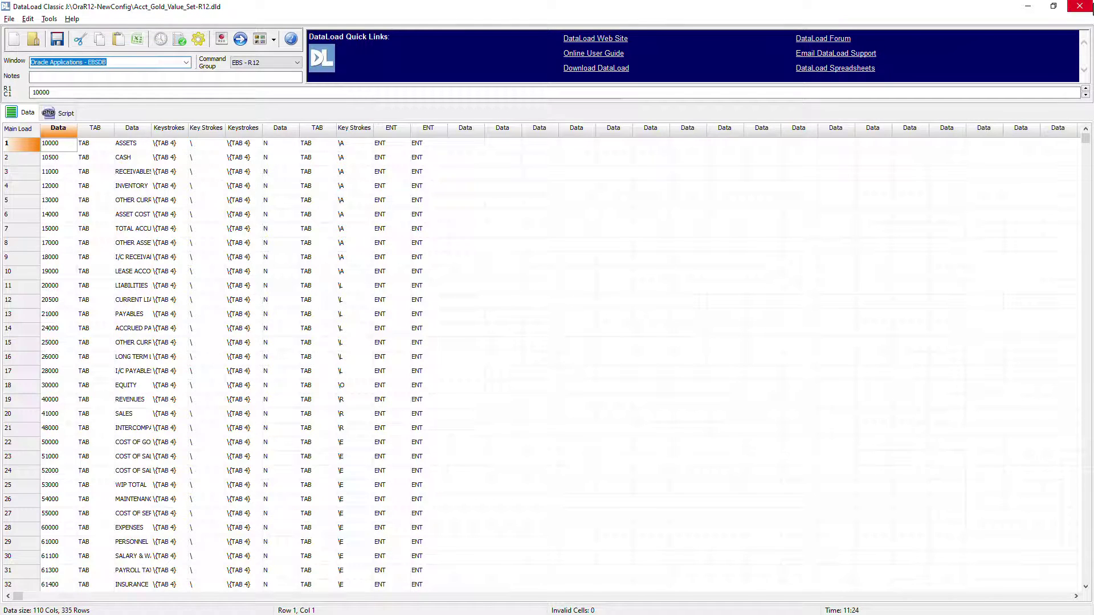
click(1053, 7)
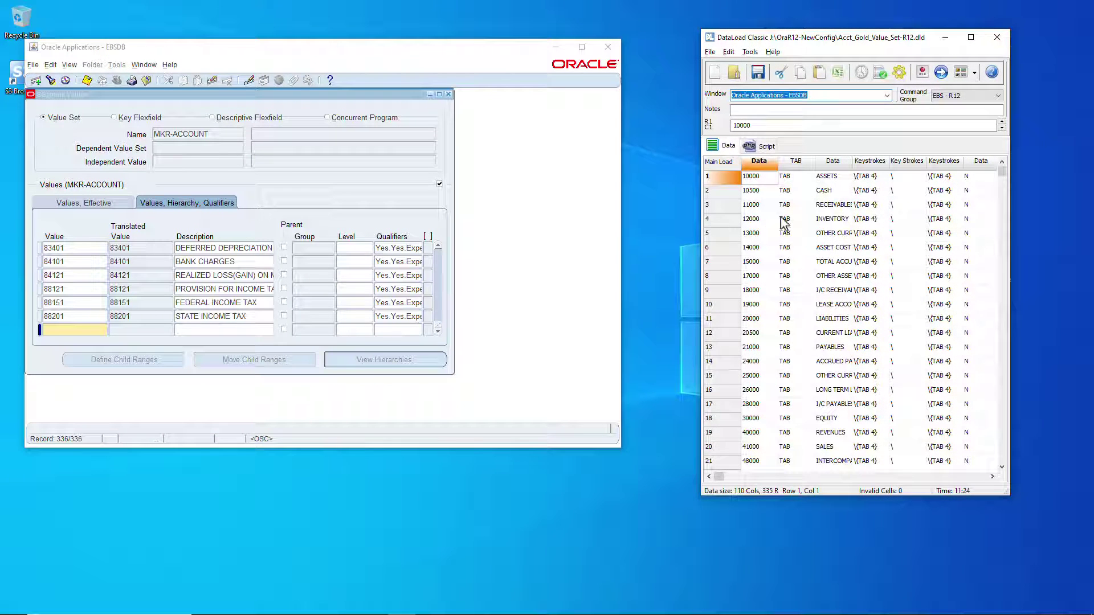
click(997, 37)
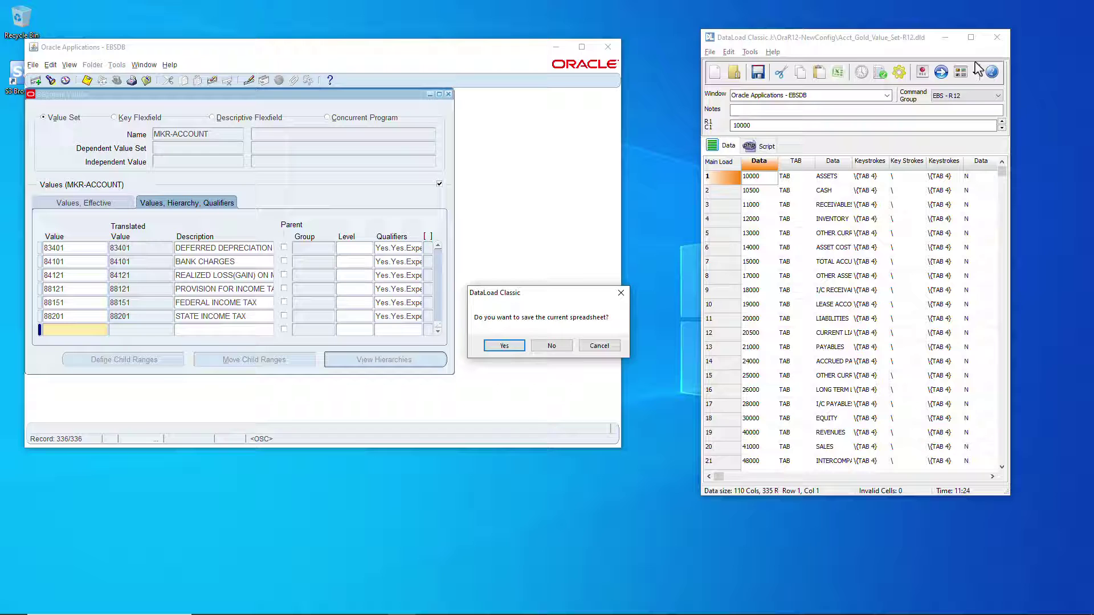
click(516, 346)
click(236, 317)
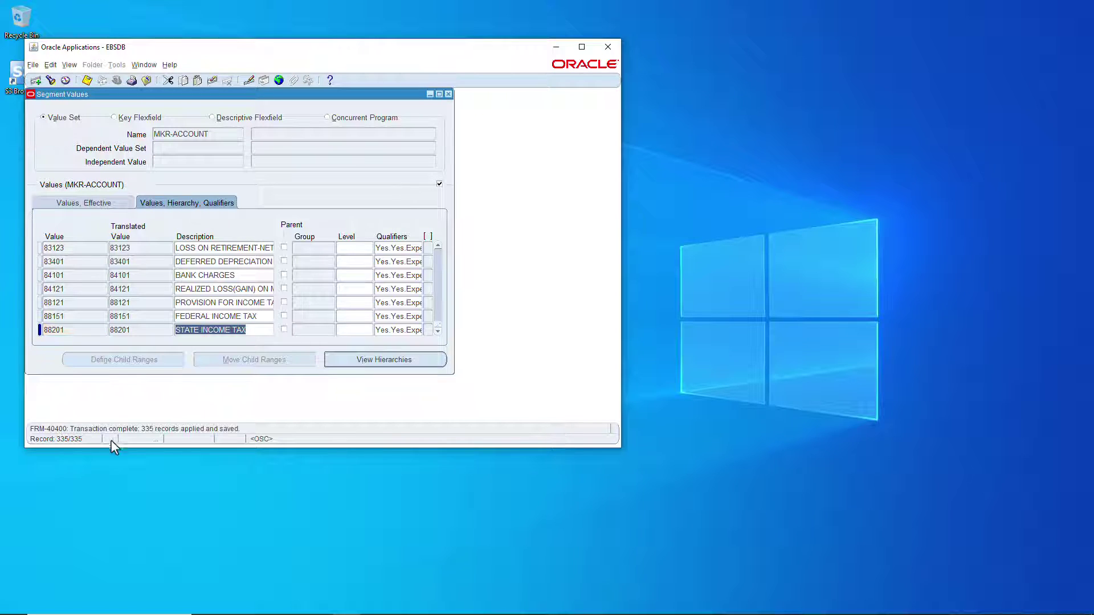
click(450, 95)
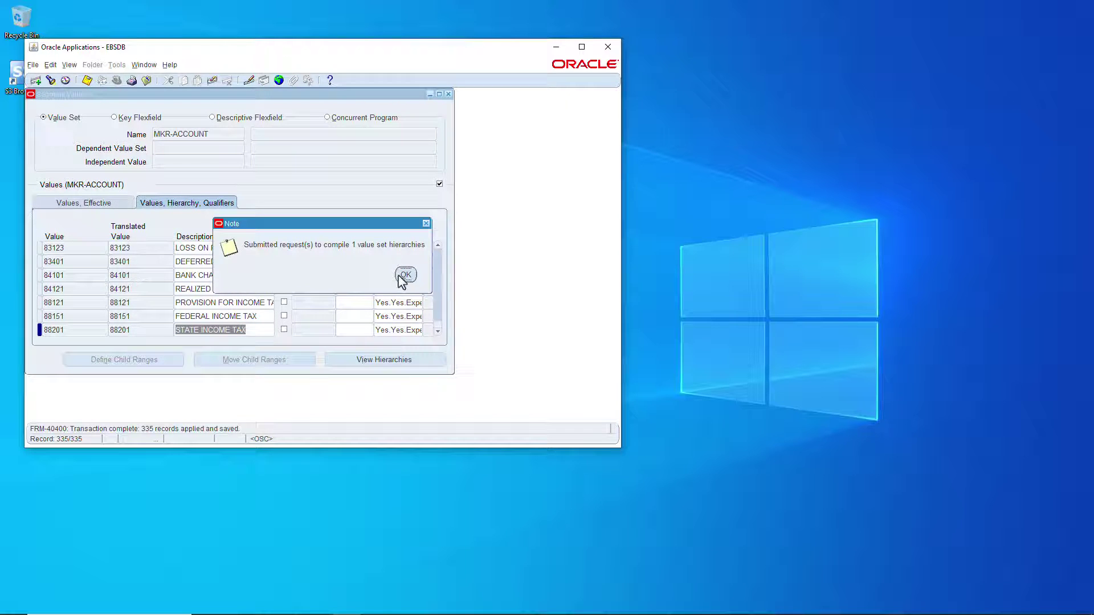
click(406, 276)
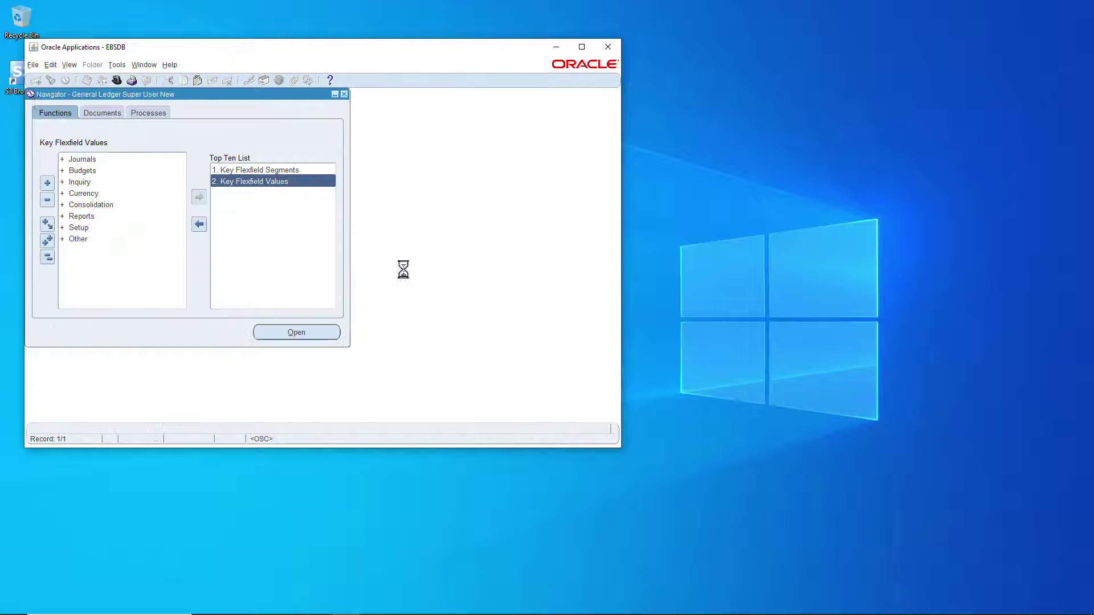
Refresh all my concurrent requests until the hierarchy compile and accounting request 7624970 complete.
click(69, 65)
click(88, 209)
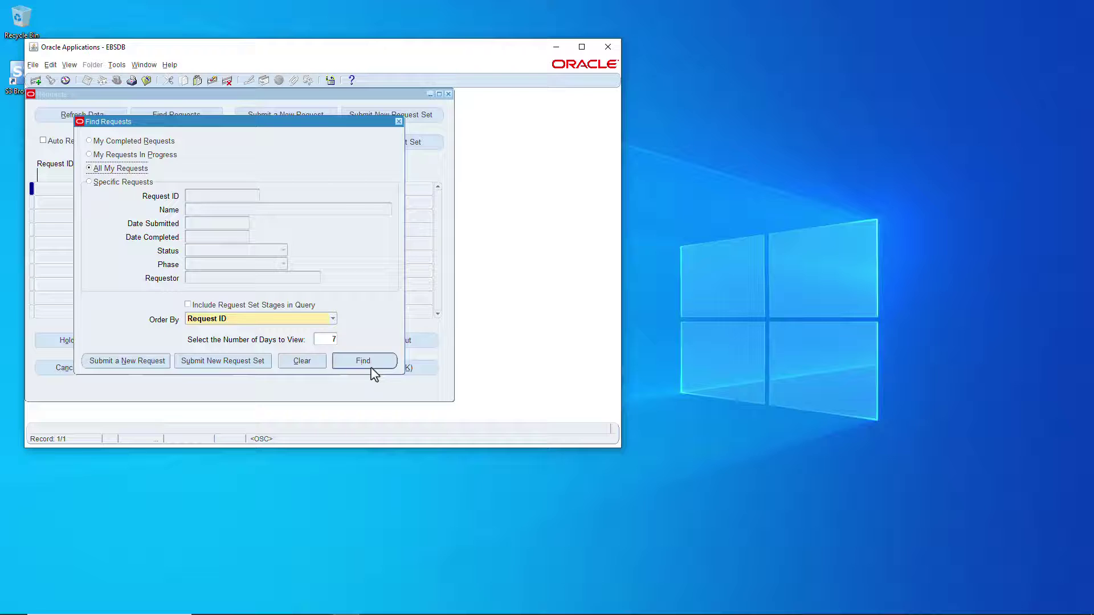
click(372, 366)
click(93, 113)
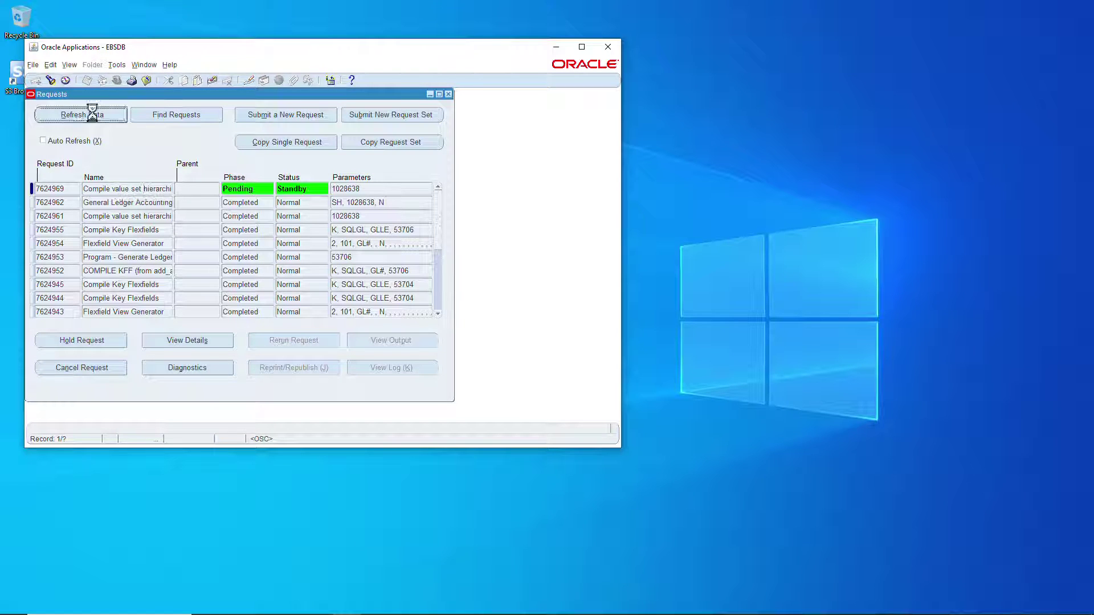
click(99, 118)
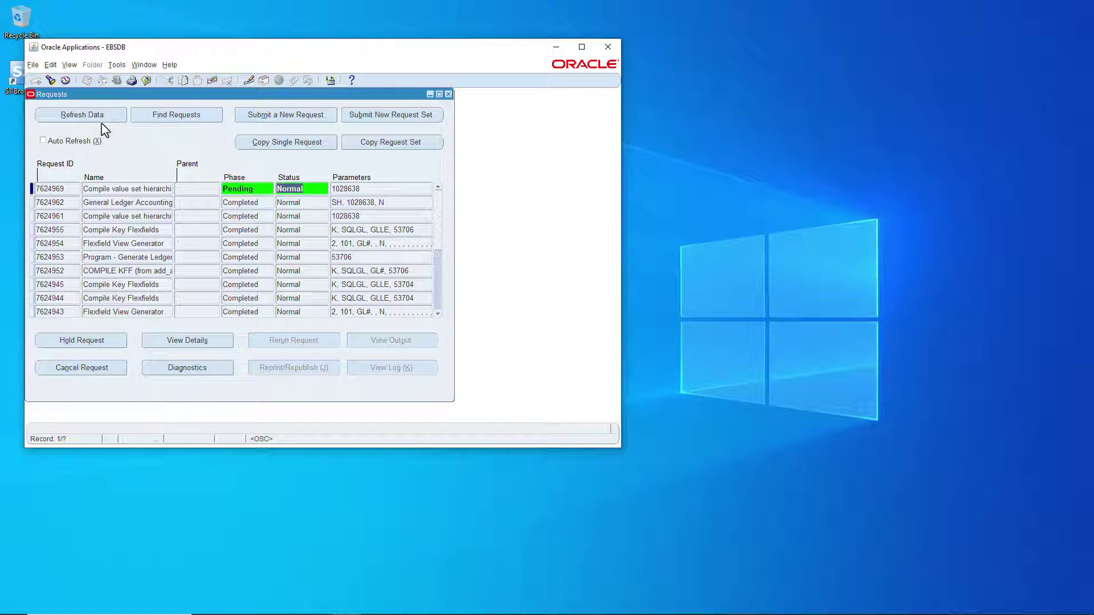
click(93, 119)
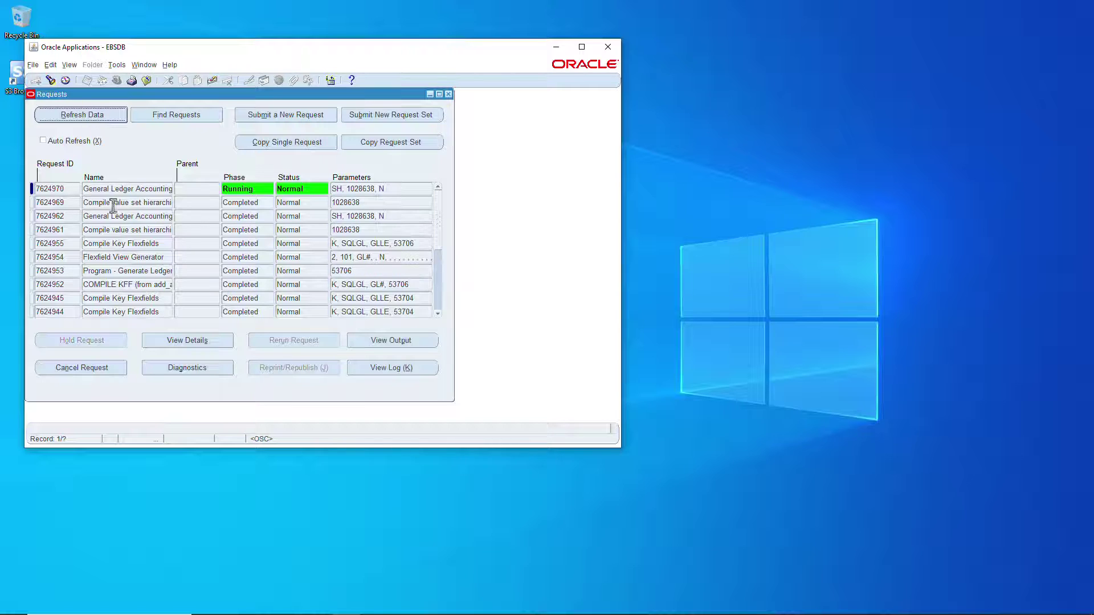
click(82, 121)
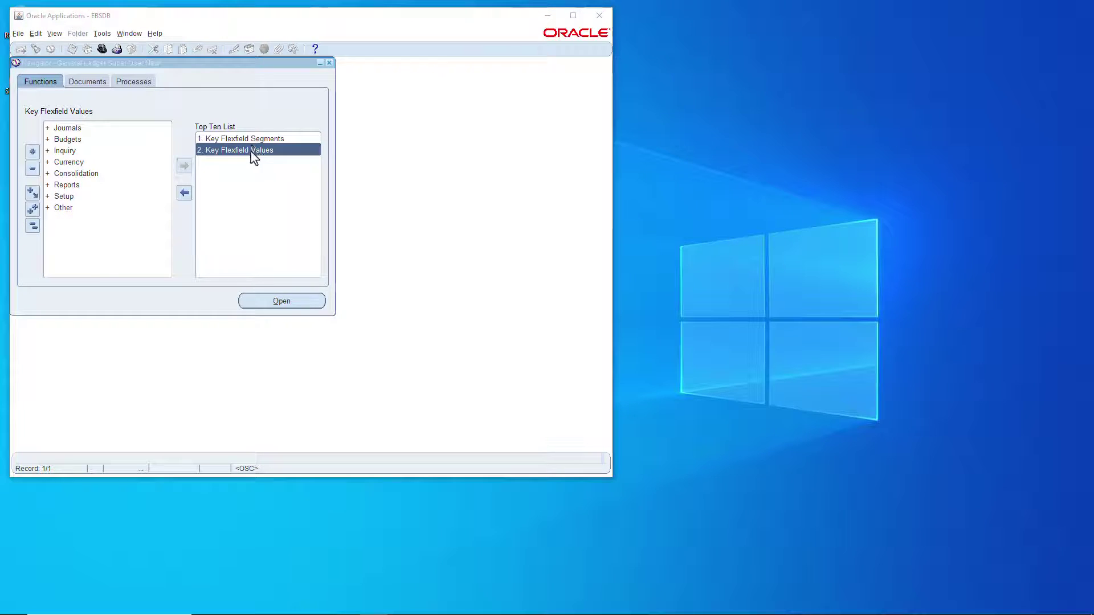
Find MKR-CC and add 0000 N/A and 1000 Admin, marking Admin as a parent.
double_click(251, 155)
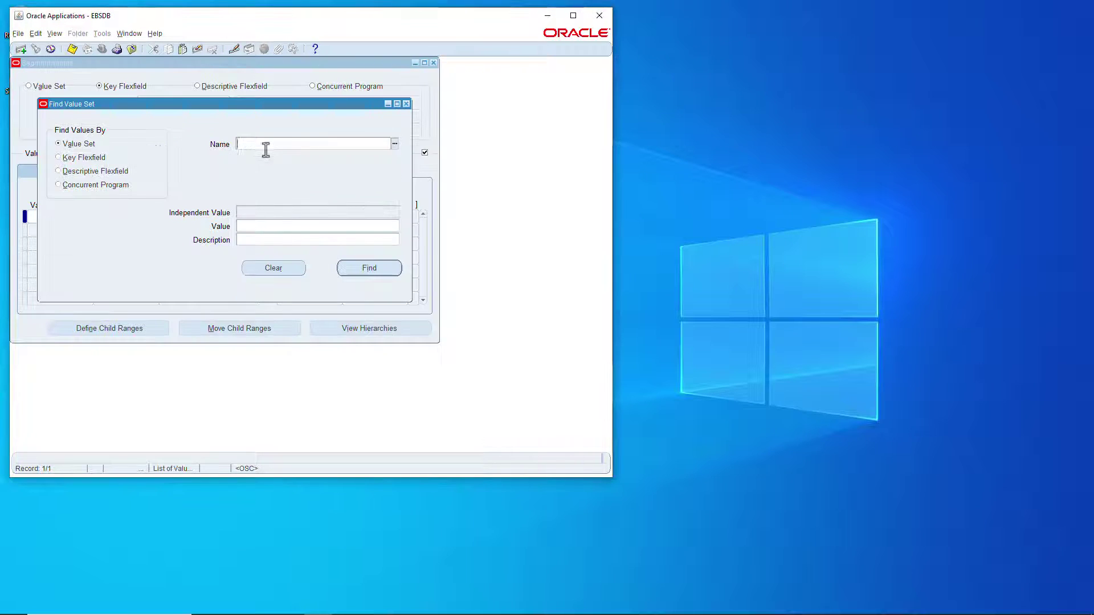
text(MKR-CC)
key(Return)
text(0000)
click(186, 216)
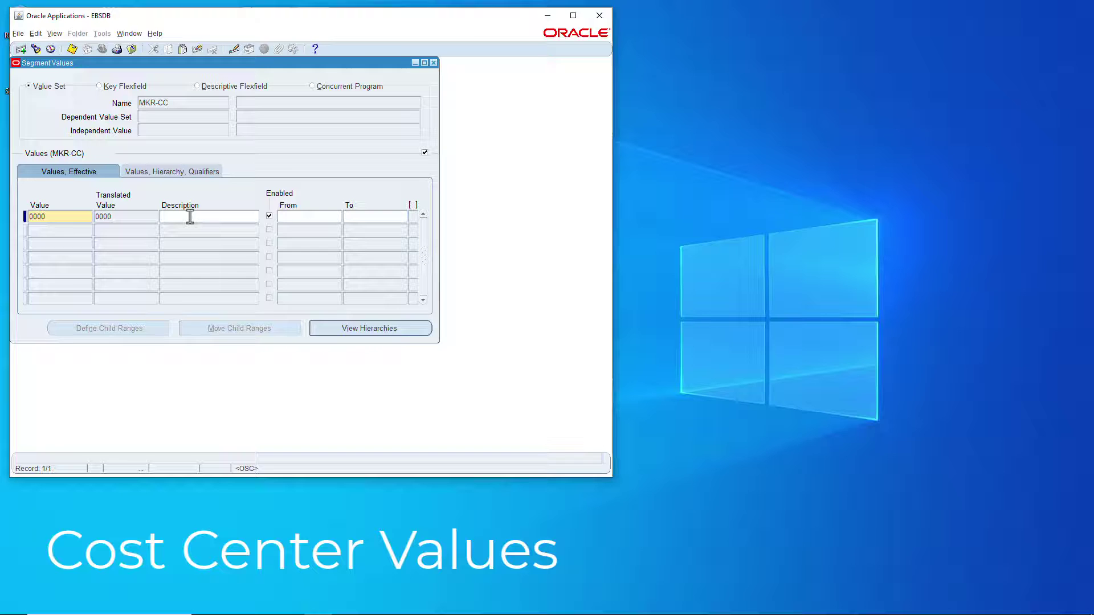
text(N/A)
click(66, 230)
text(1000)
click(186, 231)
text(Admin)
click(171, 172)
click(269, 230)
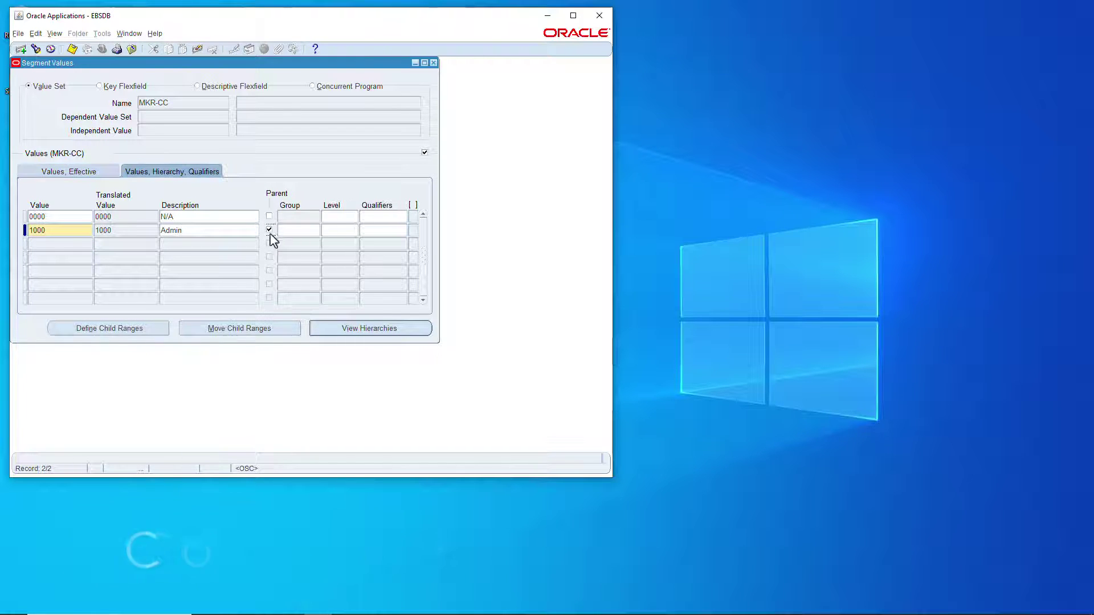
click(69, 172)
Add cost centers 1111 Management, 1211 FICO, 1311 IT Services and 1411.
click(59, 244)
text(1111)
click(210, 244)
text(Management)
click(58, 257)
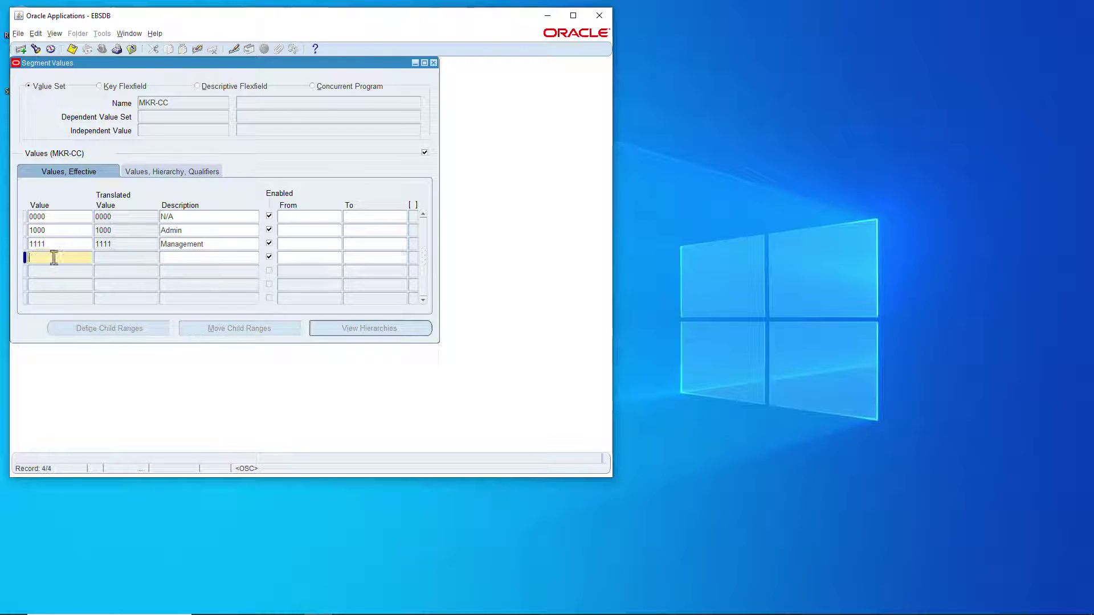
text(1211)
click(225, 258)
text(FICO)
click(59, 272)
text(1311)
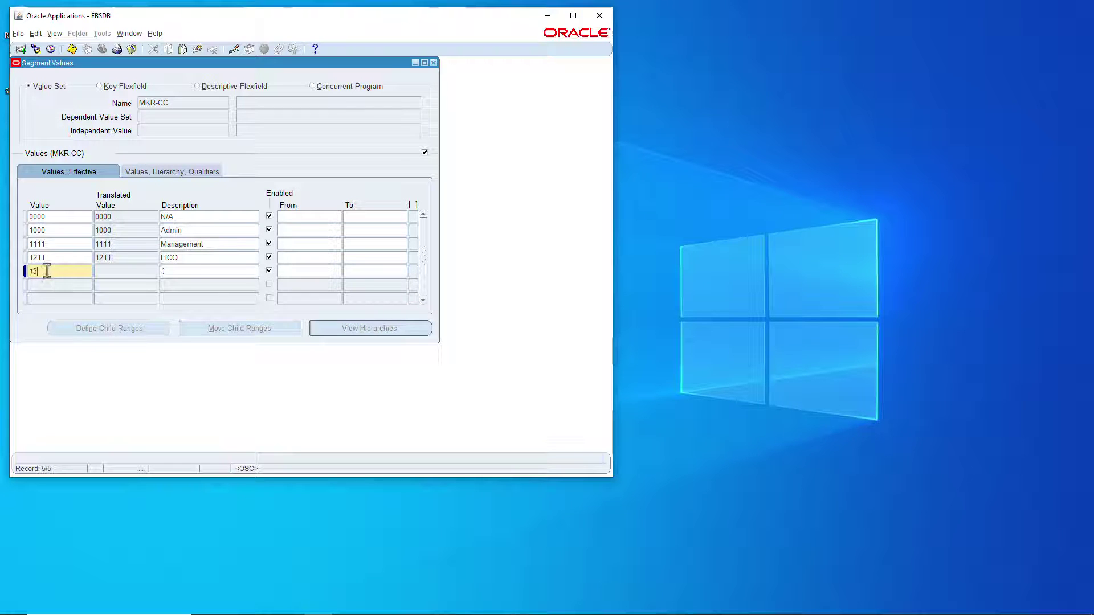
click(193, 272)
text(IT Services)
click(74, 285)
text(1411)
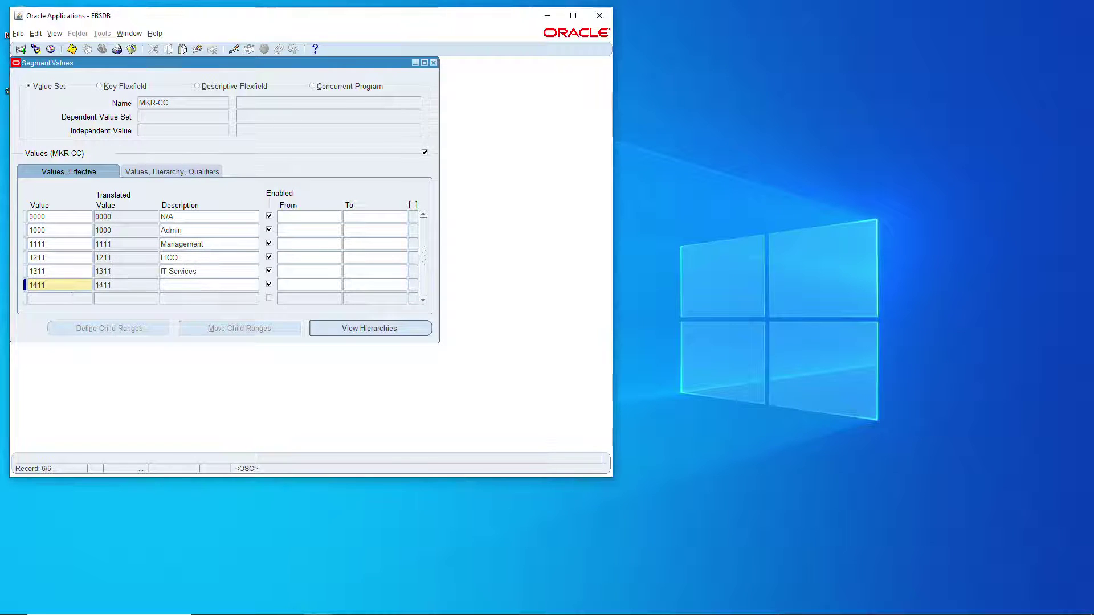
Add 1511 Facilities and Maint, 1611 Sales and Marketing and 1999, then save.
click(67, 299)
text(1511)
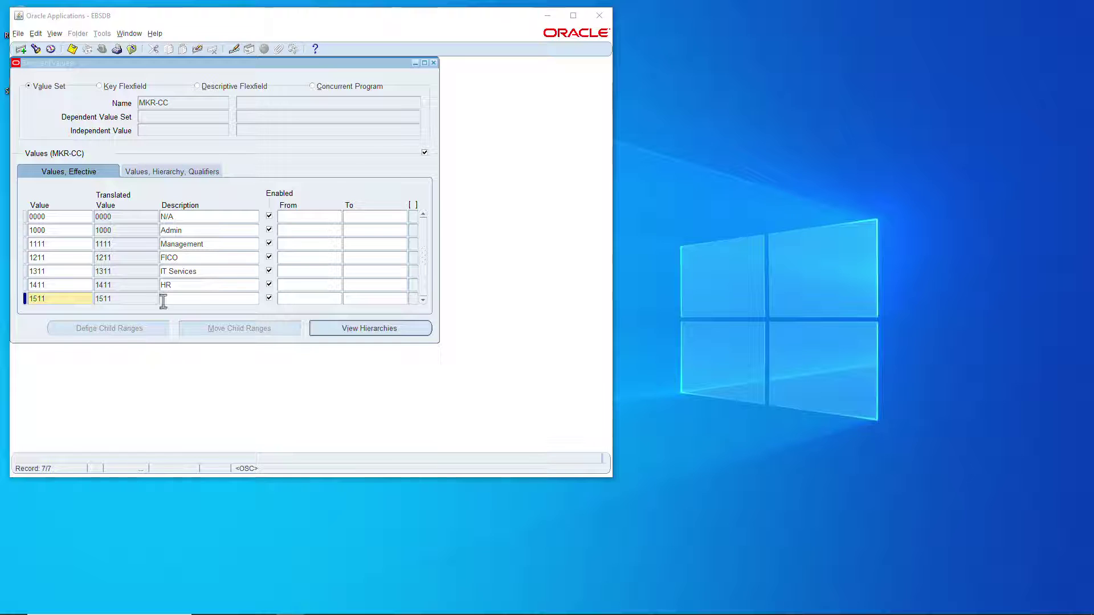
click(163, 299)
text(Facilities and Mainte)
key(Down)
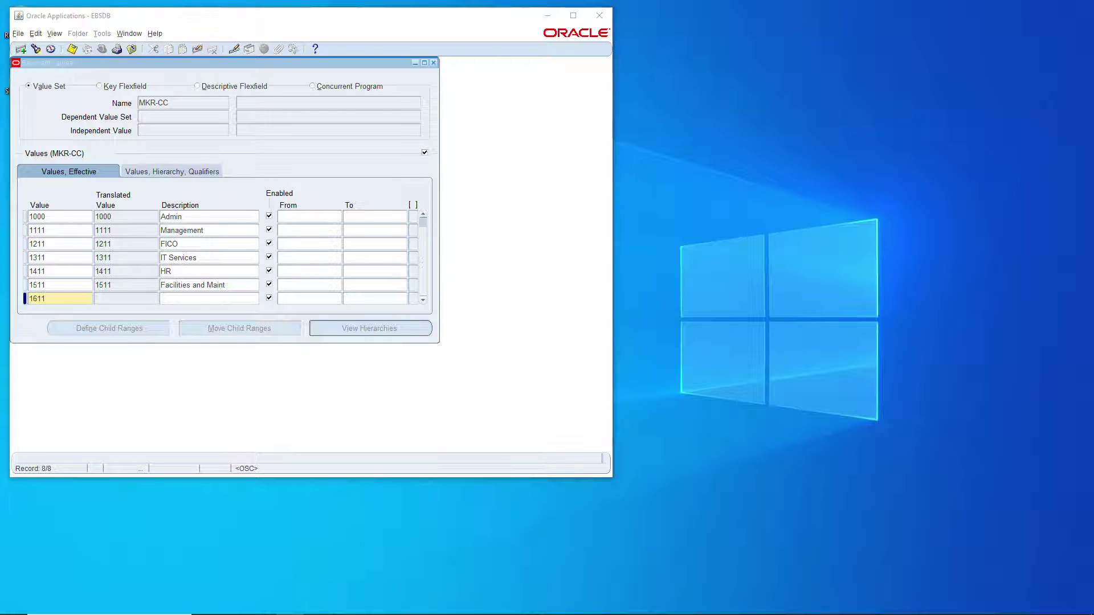
click(195, 299)
text(ting)
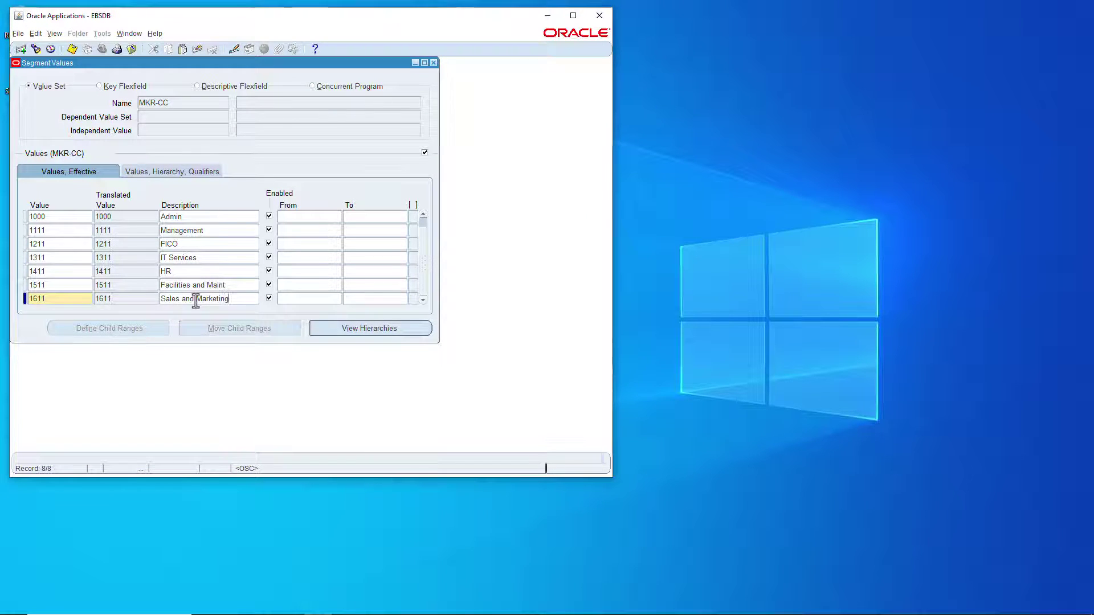
key(Down)
text(1999)
key(ctrl+s)
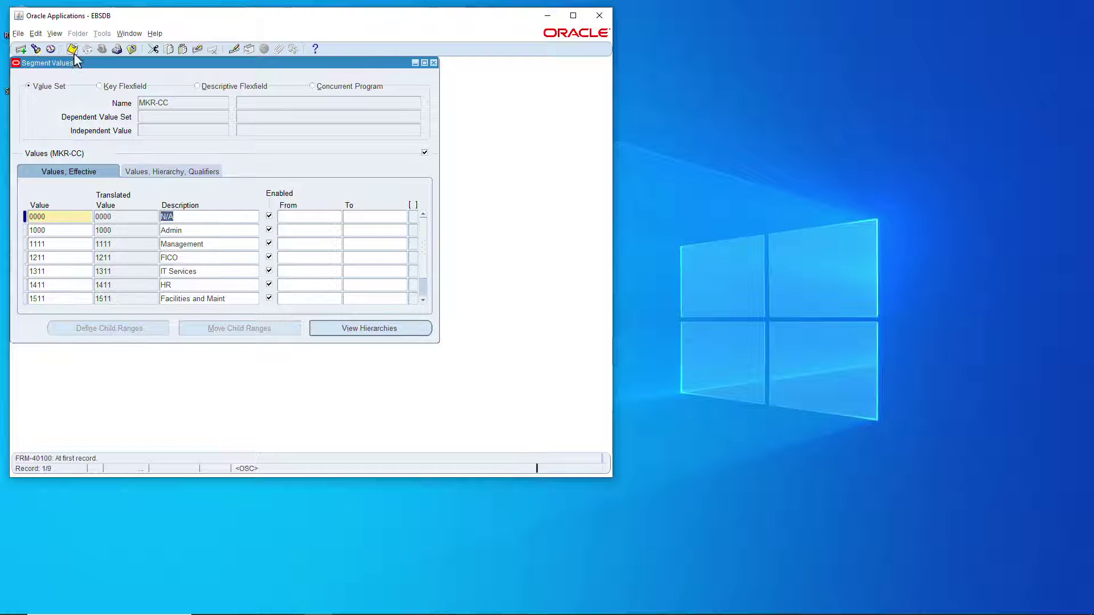
Define child range 1001 to 1009 under parent value 1000 Admin.
key(Down)
click(142, 328)
text(1001)
key(Tab)
text(100)
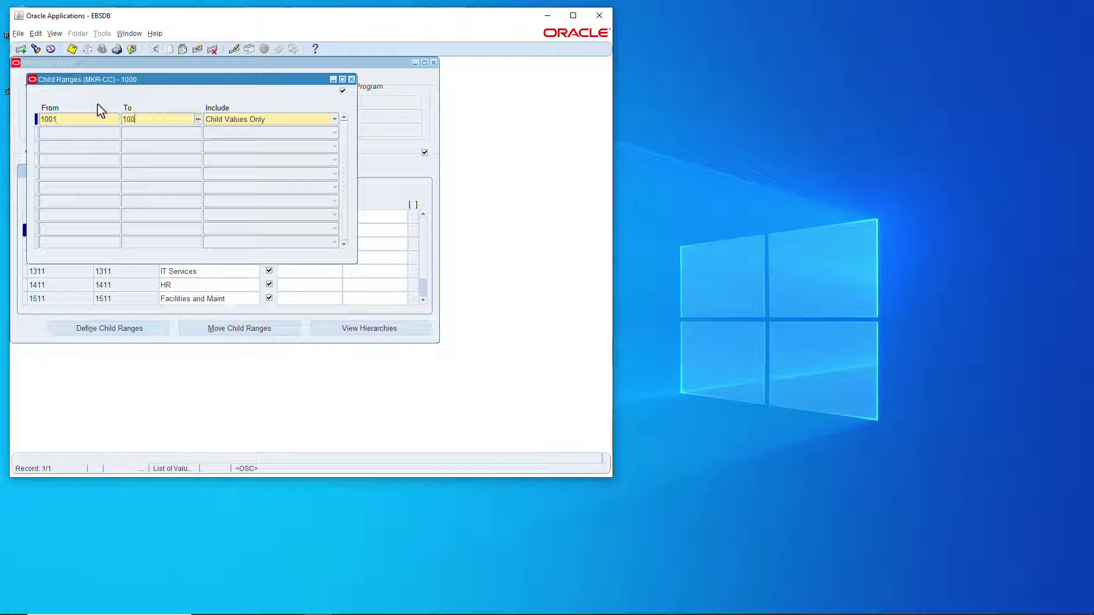
text(9)
click(72, 49)
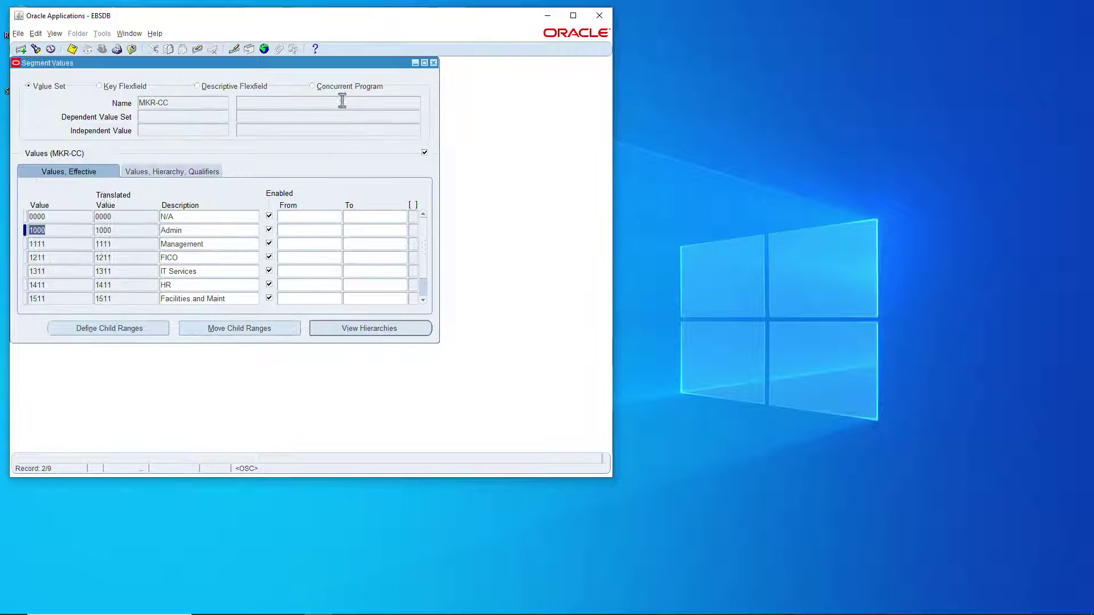
Confirm the segment qualifiers for Admin, save, and requery the MKR-CC values.
click(423, 299)
click(172, 171)
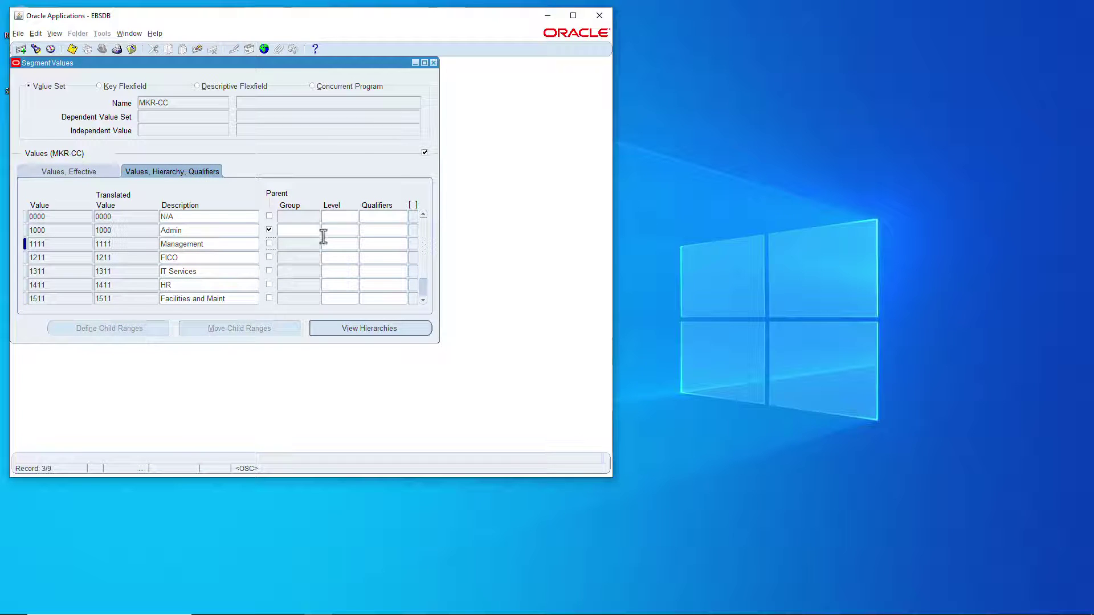
click(371, 230)
click(254, 284)
key(ctrl+s)
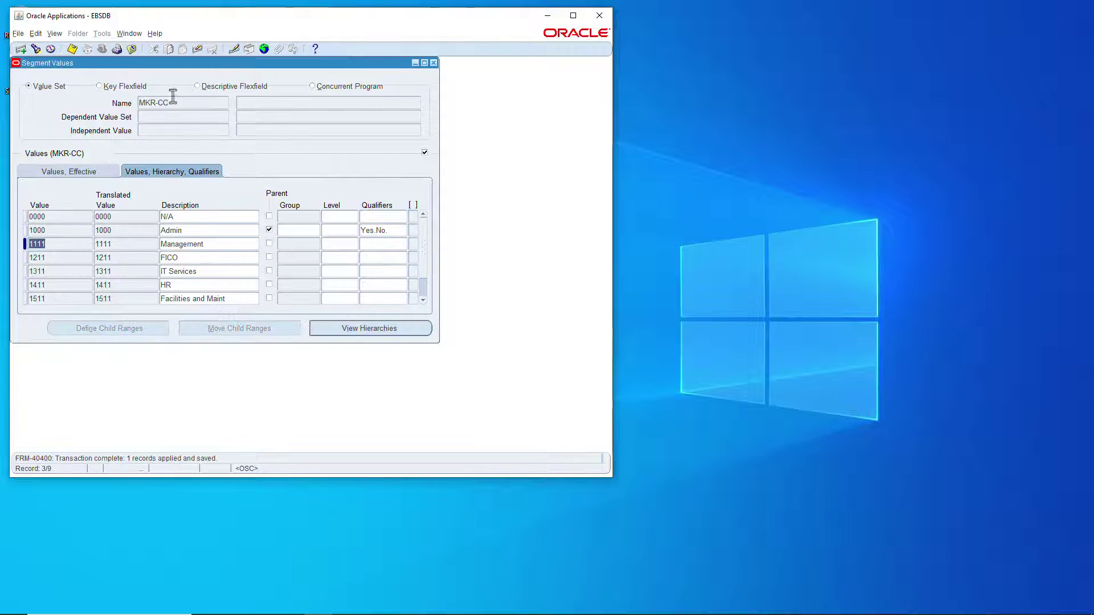
click(173, 100)
click(36, 49)
click(386, 266)
click(88, 174)
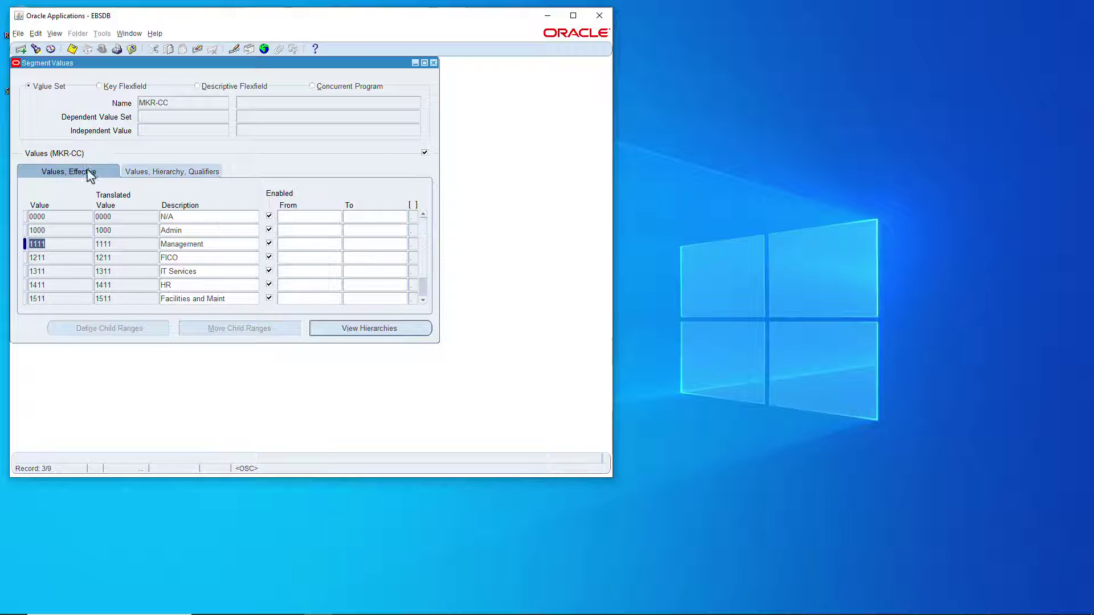
Load MKR-COMPANY and add 0010 Makro, 1010 Makro US, 1011 Makro US Holding, 1021 Makro.
click(35, 49)
text(MKR-COMPANY)
click(367, 268)
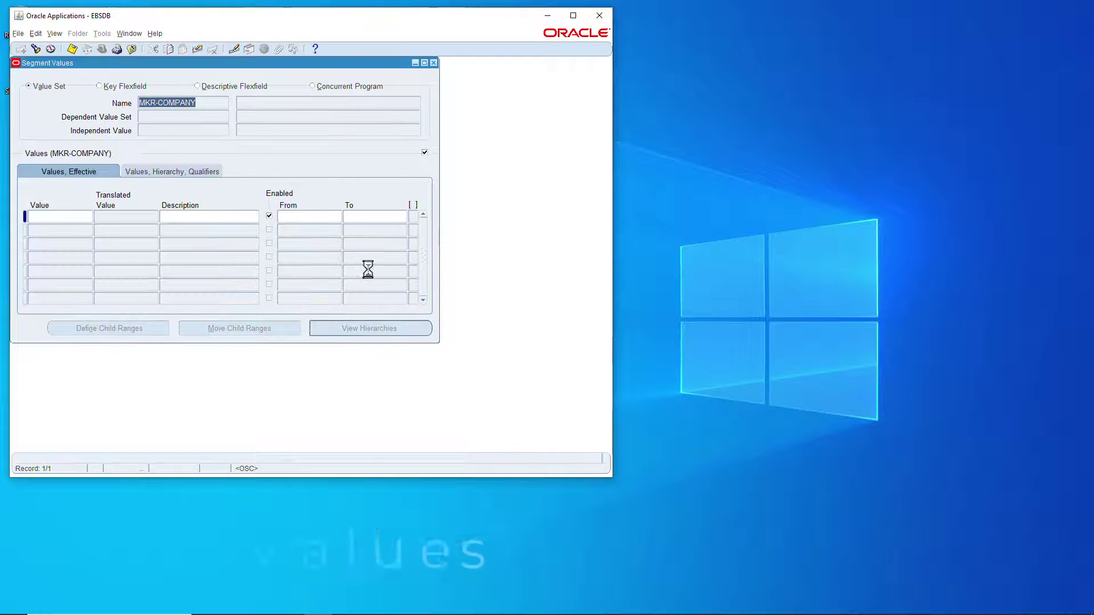
click(42, 217)
text(0010)
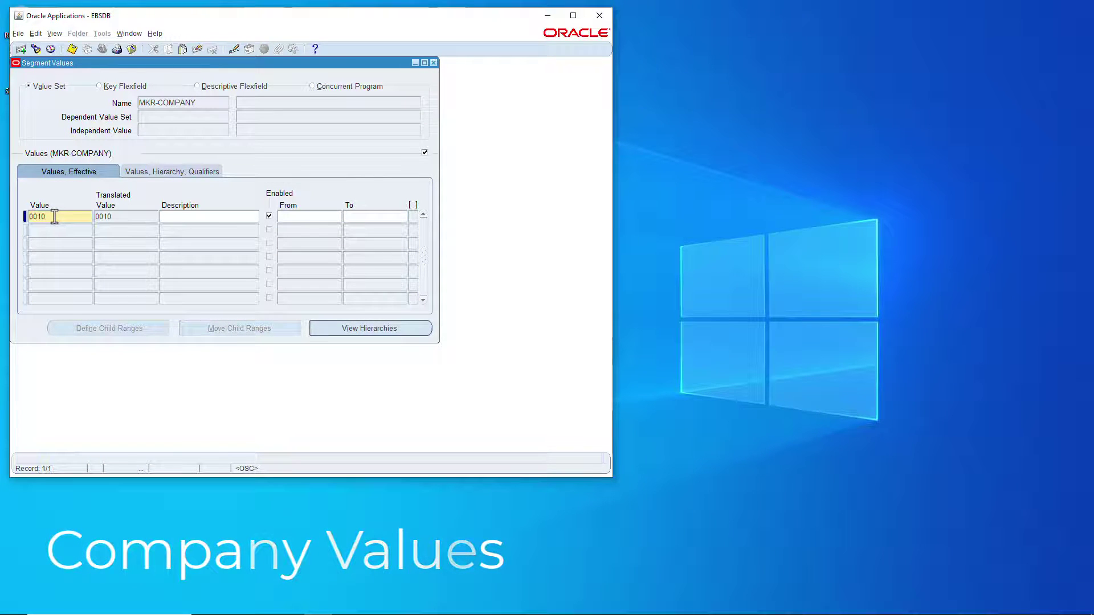
key(Tab)
text(Makro)
key(Down)
text(1010)
key(Tab)
text(Makro US)
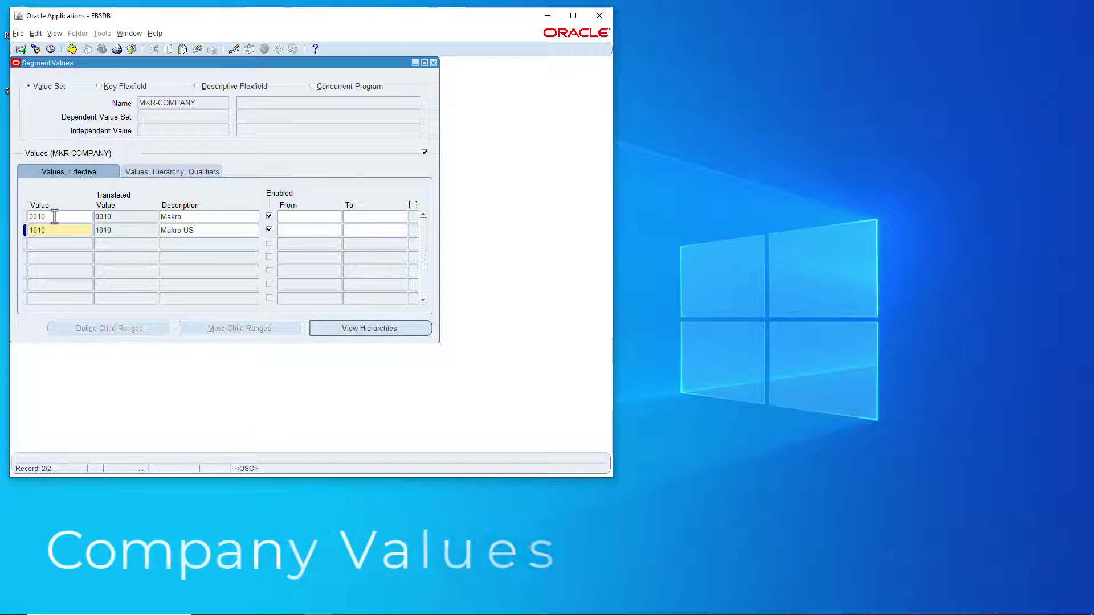
key(Down)
text(1011)
key(Tab)
text(Makro US Holding)
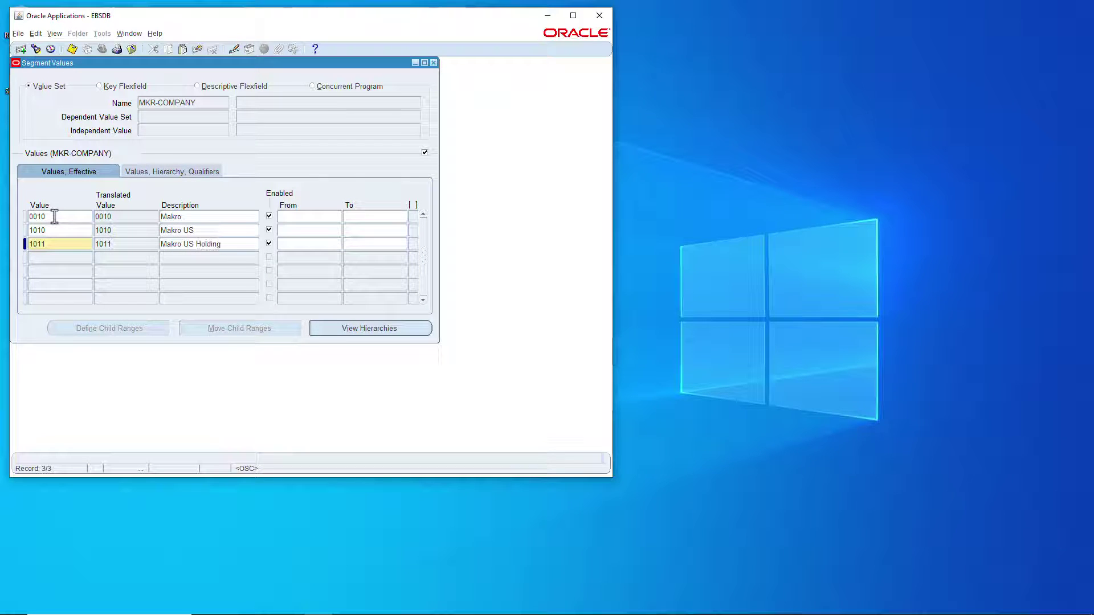
key(Down)
text(1021)
key(Tab)
text(Makro)
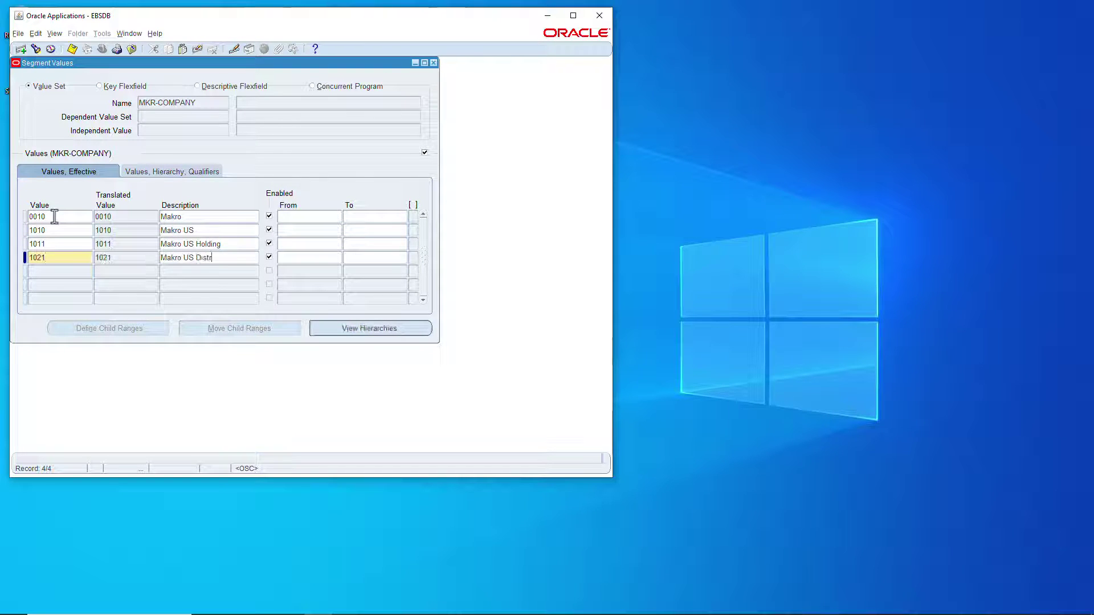
Add 1031 Makro US Operations, 2010 Makro EU, 2011 Makro EU Holding, 2021 Marko EU Distribution, 2031 Makro EU.
key(Down)
text(1031)
key(Tab)
text(Ma)
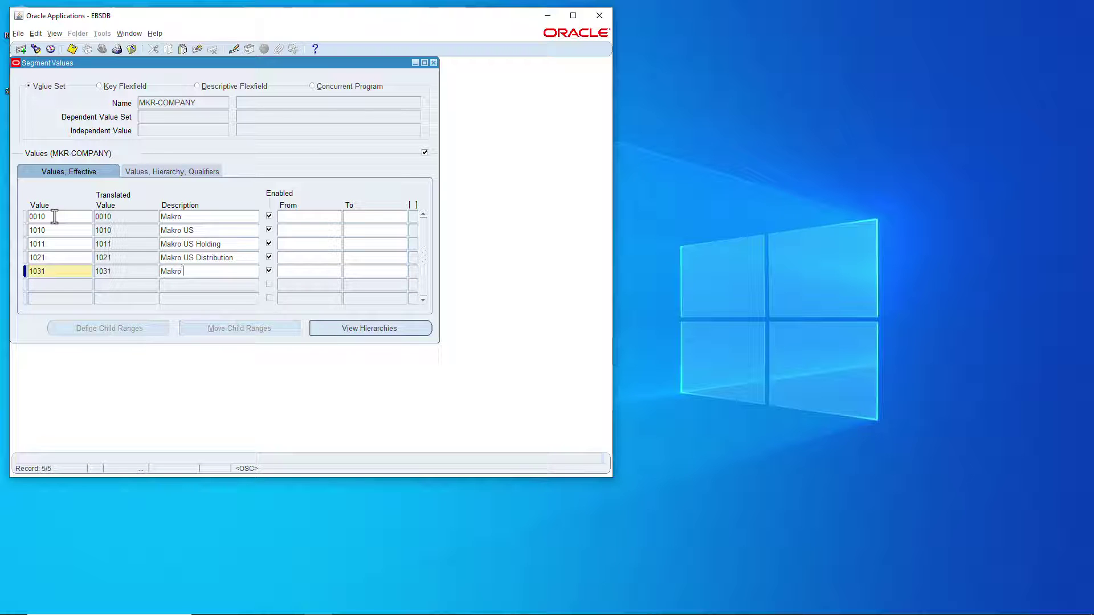
text(kro US Operations)
key(Down)
text(2010)
key(Tab)
text(Makro E)
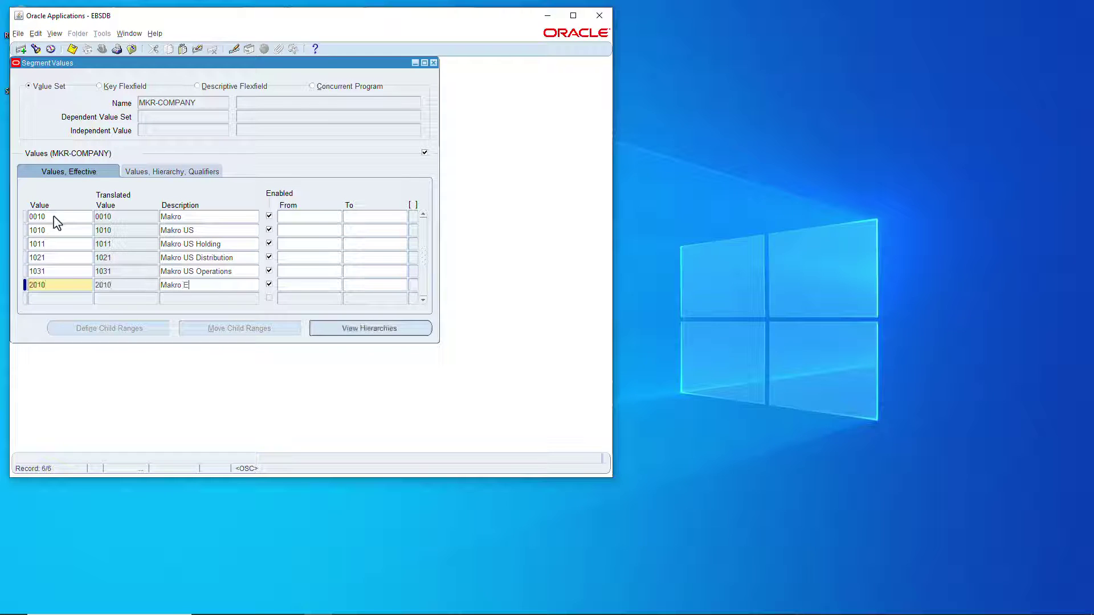
text(U)
key(Down)
text(2011)
key(Tab)
text(Makro EU Holding)
key(Down)
text(2021)
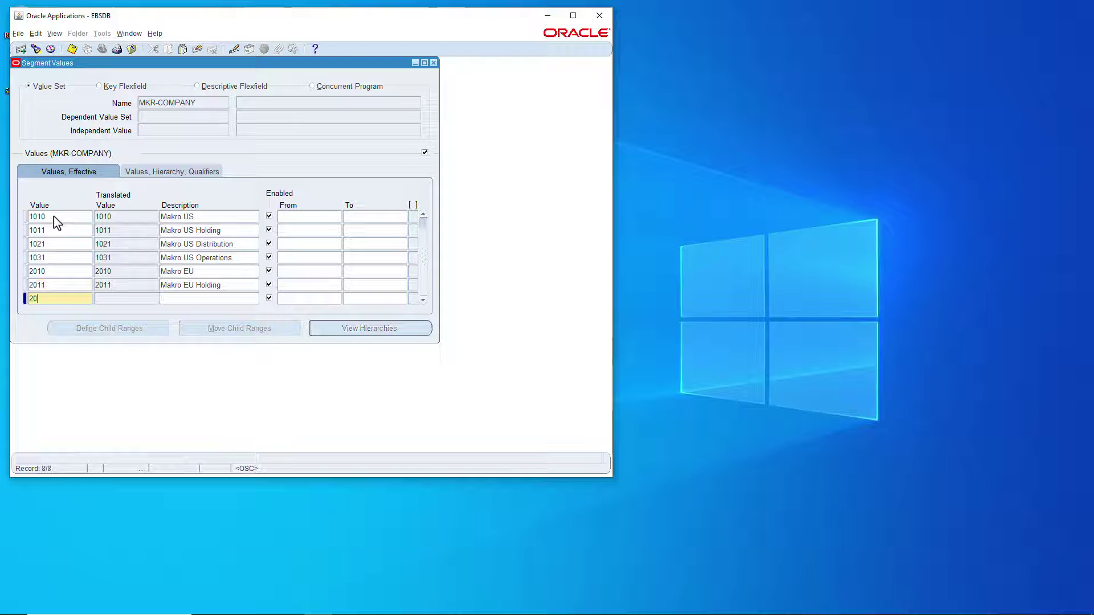
key(Tab)
text(Marko EU Distribution)
key(Down)
text(2031)
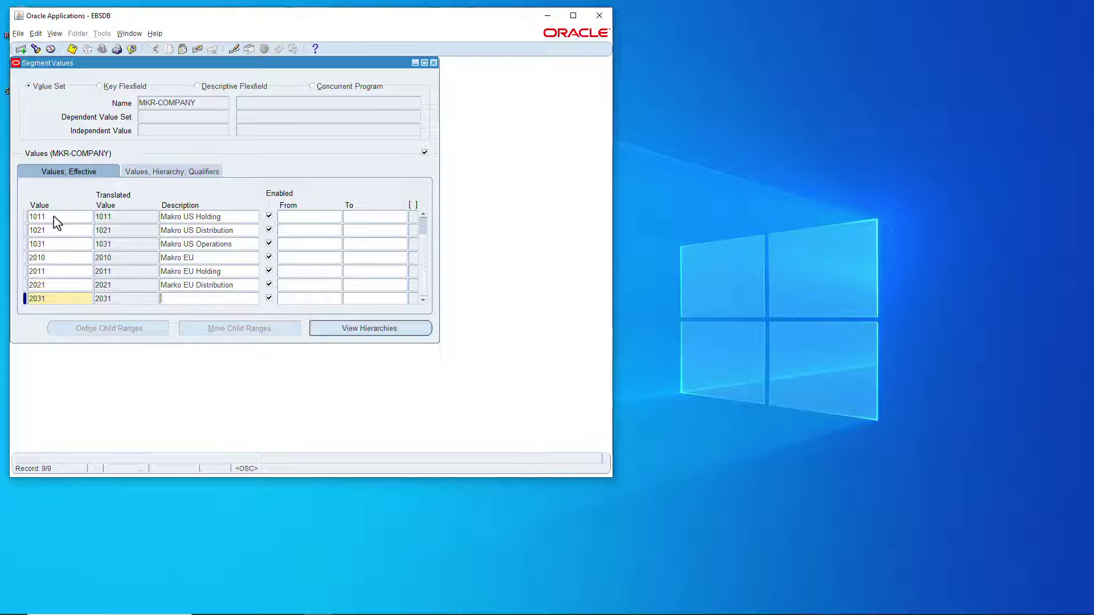
key(Tab)
text(Makro)
click(183, 285)
click(221, 298)
text(EU Operations)
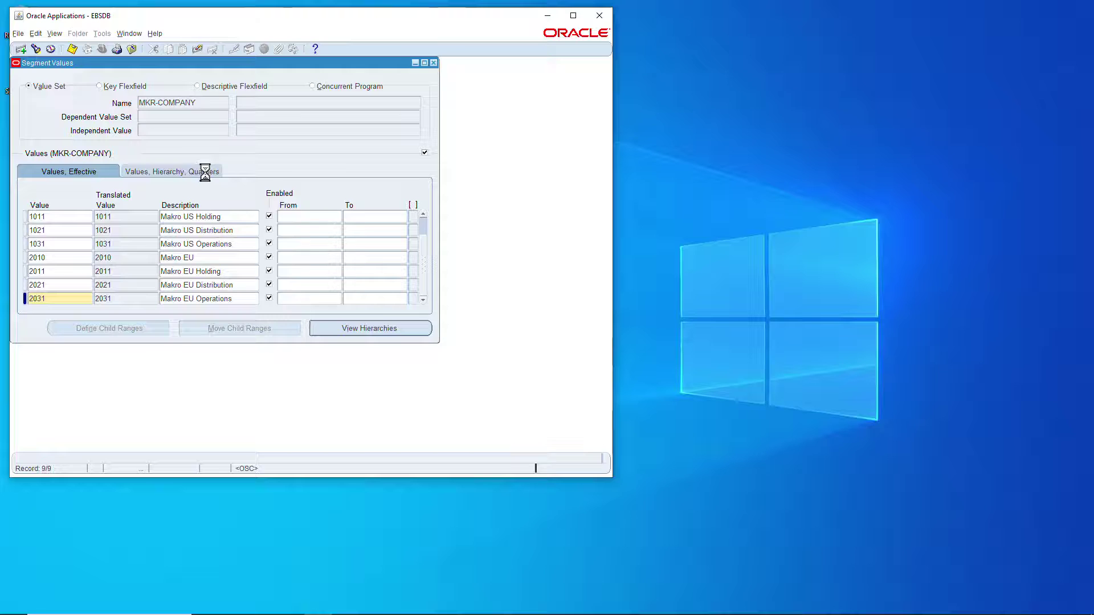
Flag companies 2010 and 1010 as parents, accept qualifiers and context, and save.
click(269, 258)
click(374, 257)
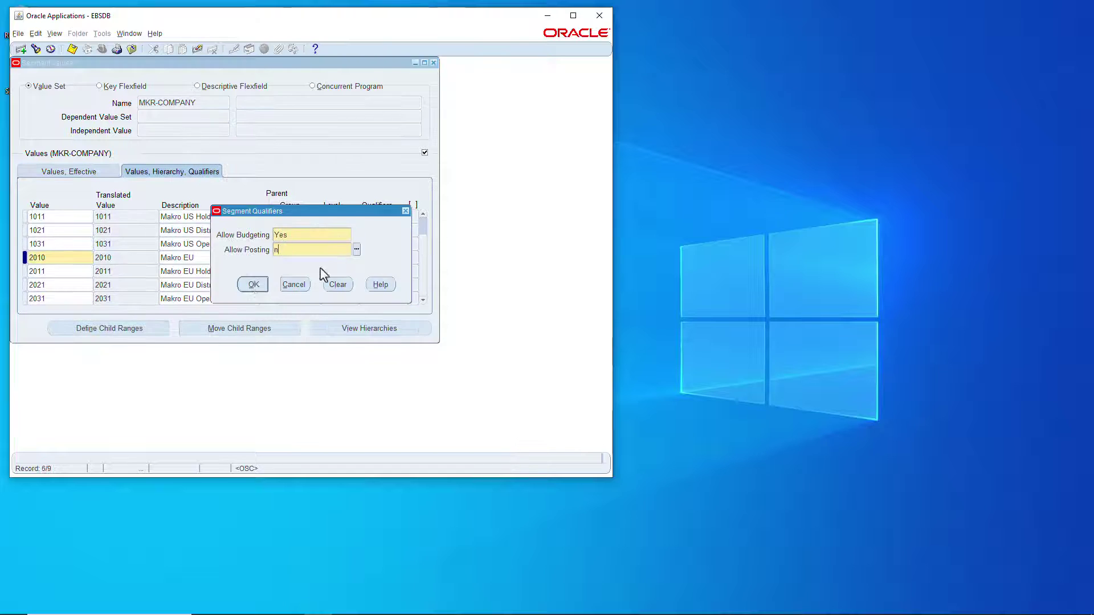
click(254, 284)
click(423, 214)
click(422, 214)
click(269, 230)
click(254, 283)
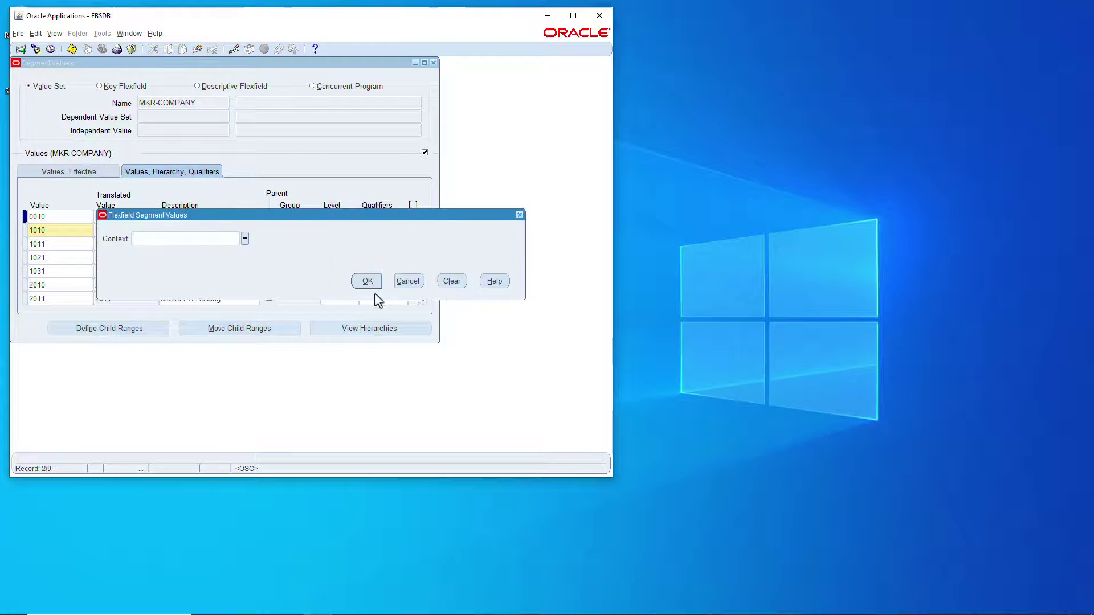
click(366, 281)
click(374, 230)
click(254, 283)
click(72, 48)
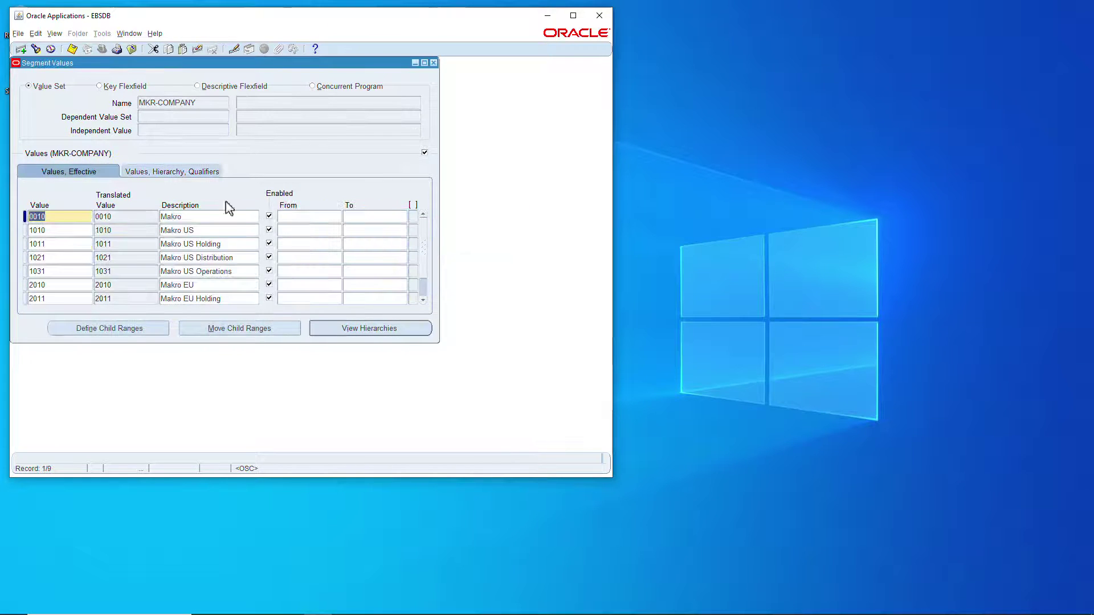
Load value set MKR-I/C and enter 0000 N/A and 1011 Makro US Holding.
click(37, 55)
text(MKR-I/C)
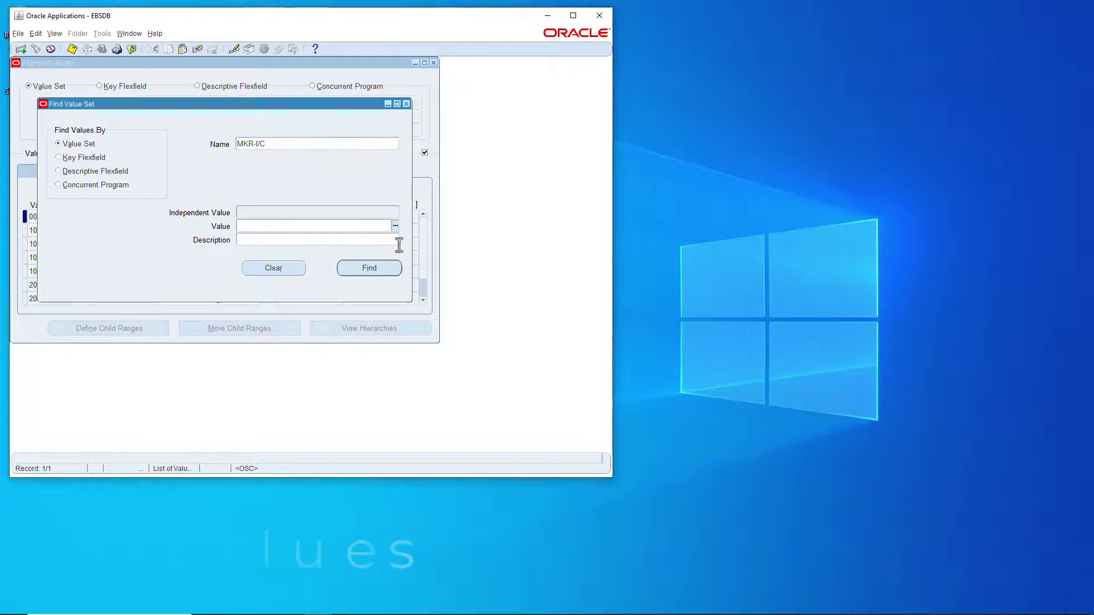
click(367, 266)
text(0000)
key(Tab)
key(Tab)
text(n)
click(57, 231)
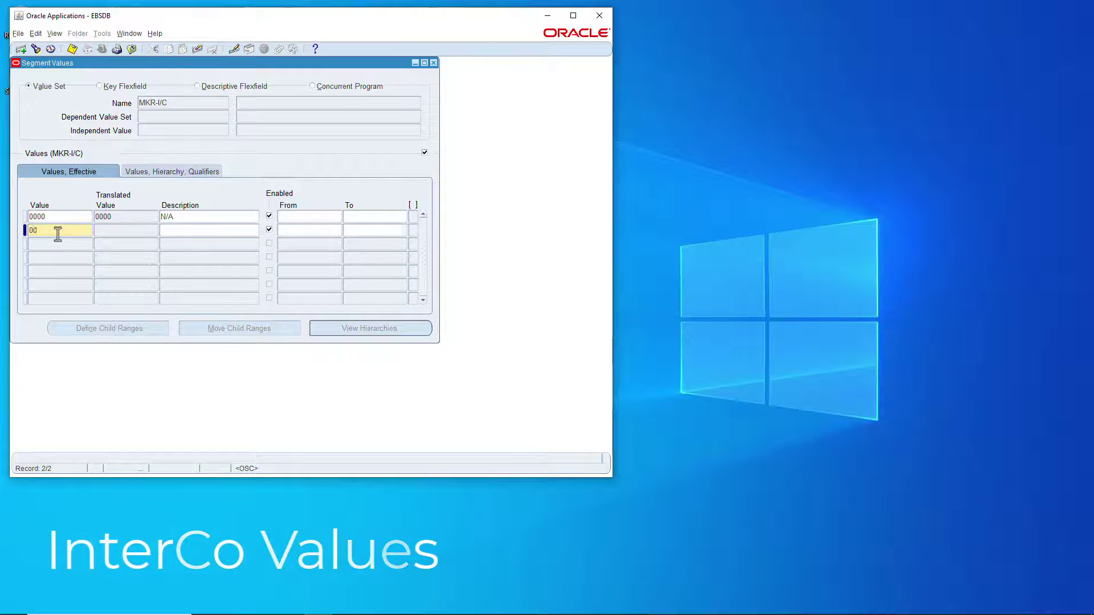
text(1011)
key(Tab)
key(Tab)
text(Makro US Holding)
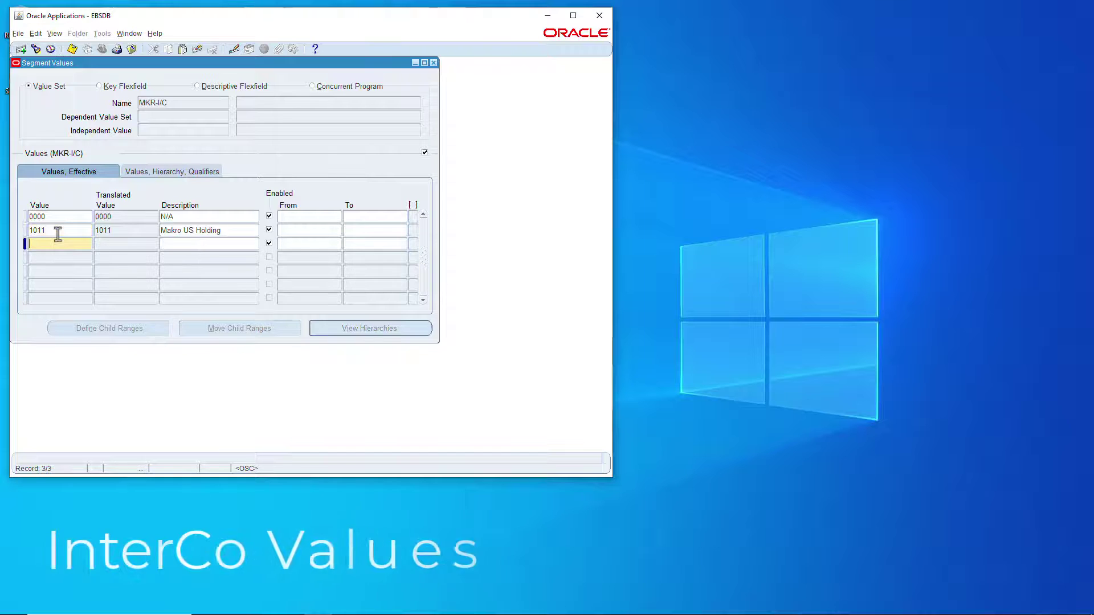
Add intercompany values 1021 Makro US Distribution, 1031 Makro US Operations and 2011 Makro EU Holding.
key(Down)
text(1021)
key(Tab)
key(Tab)
text(Makro US Distribution)
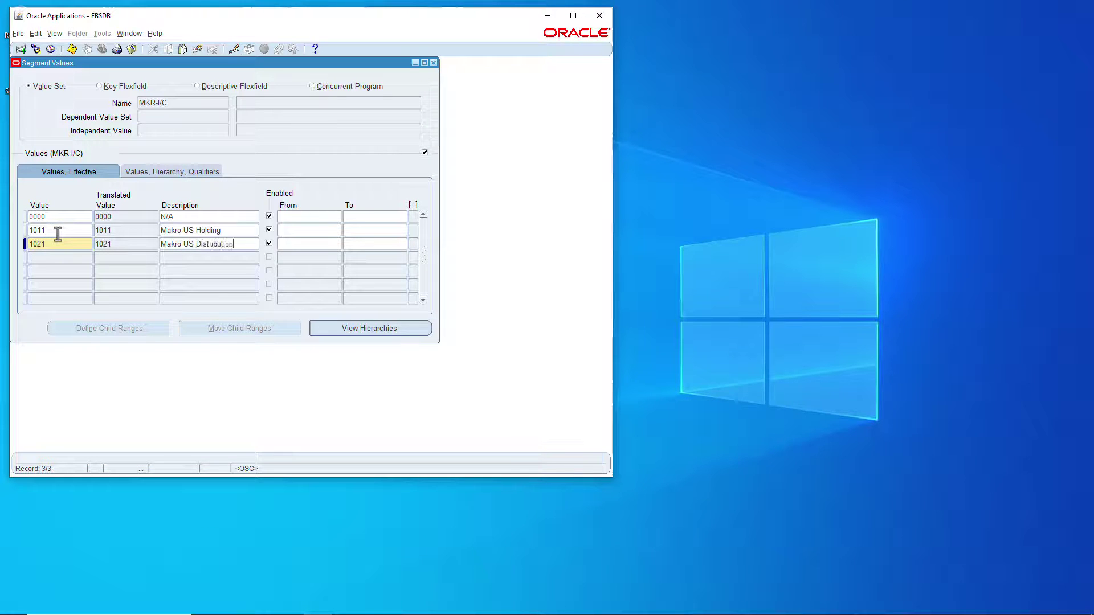
key(Down)
text(1031)
key(Tab)
key(Tab)
text(Makro US Operations)
key(Down)
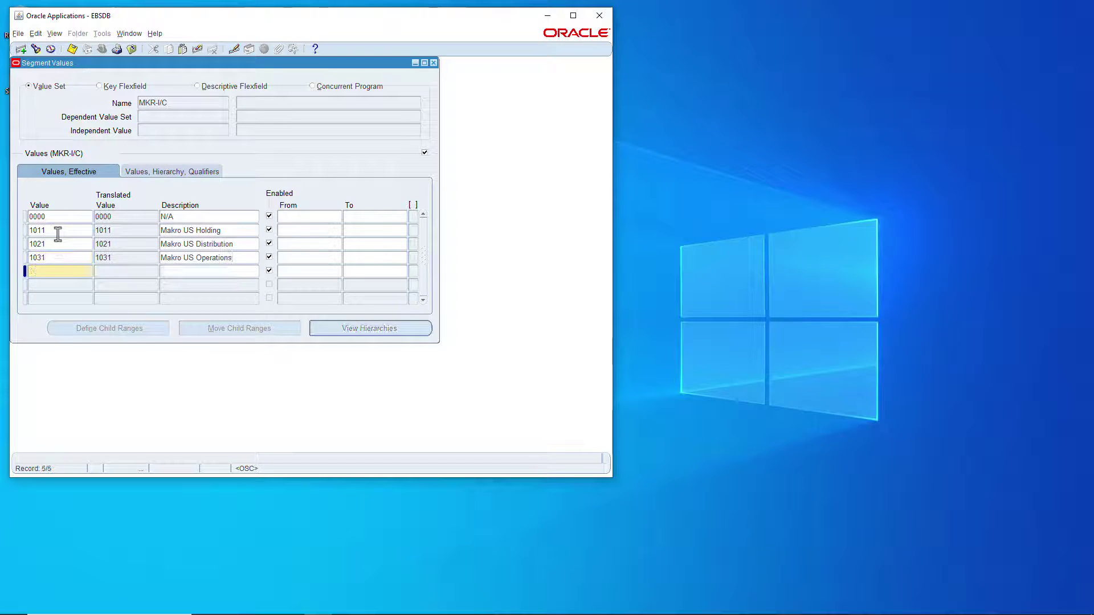
text(2011)
key(Tab)
key(Tab)
text(Makro EU Holding)
Add values 2021 and 2031 Makro EU Operations, then save and close the form.
key(Down)
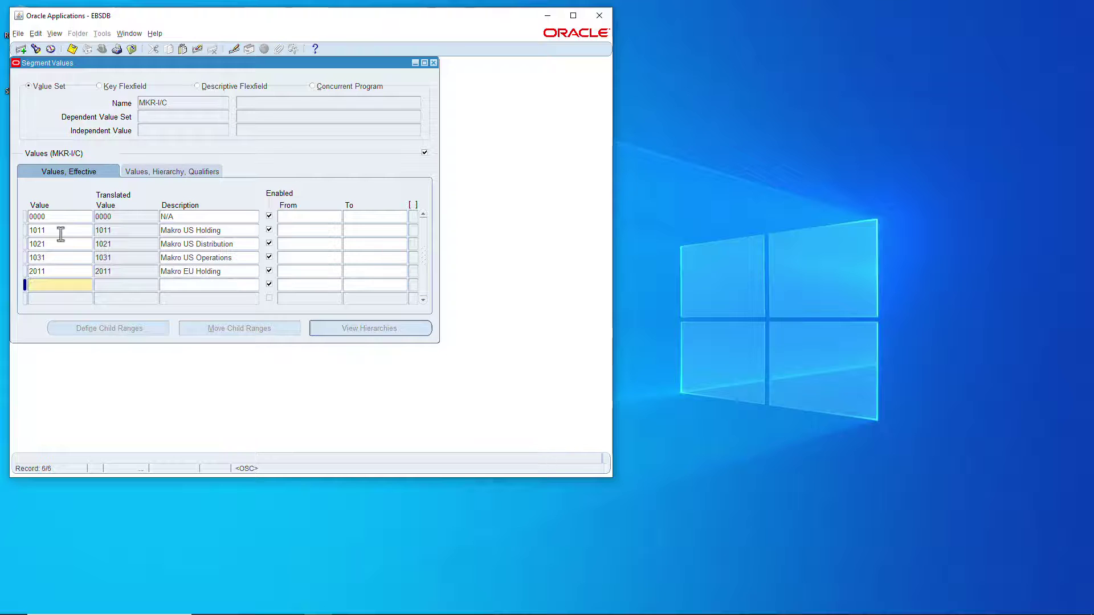
text(2021)
key(Tab)
key(Tab)
text(Makro)
key(Down)
text(2031)
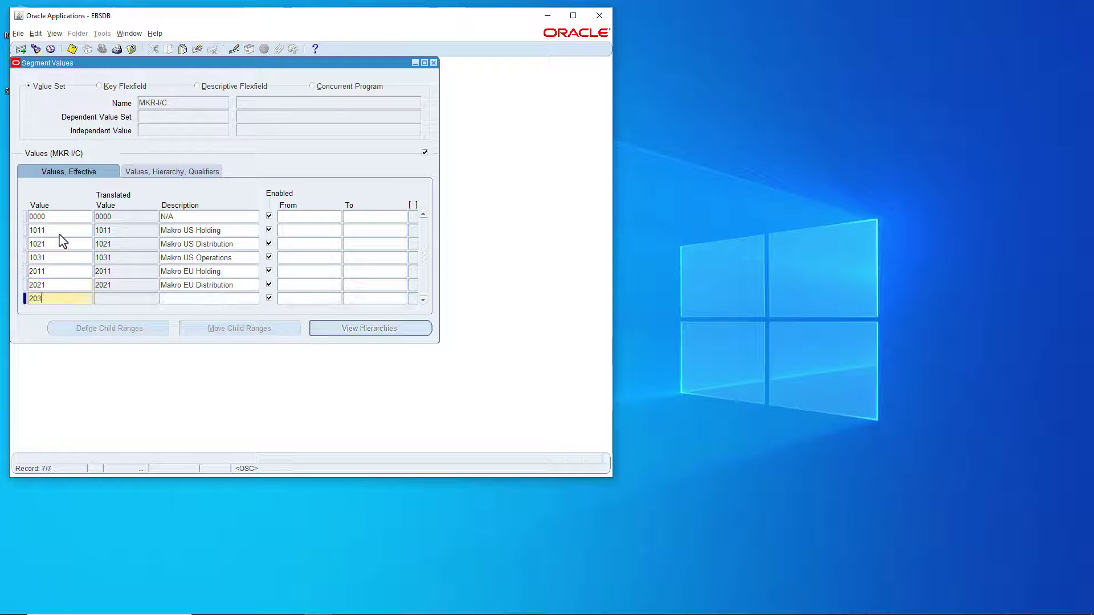
key(Tab)
key(Tab)
text(Makro E)
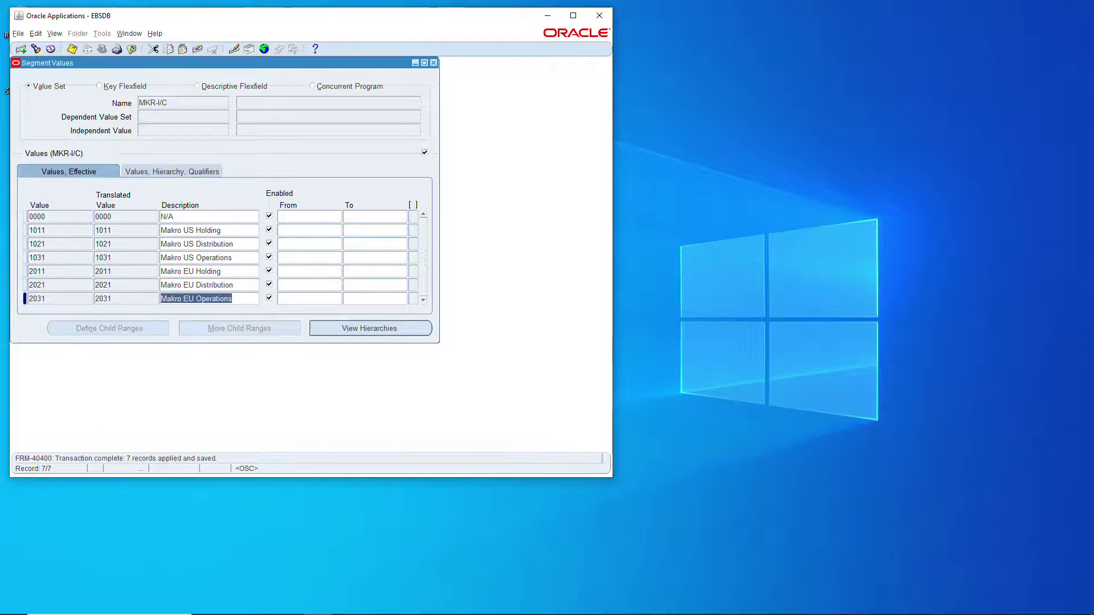
click(433, 63)
View the concurrent requests, refresh their statuses twice, and close the list.
click(55, 33)
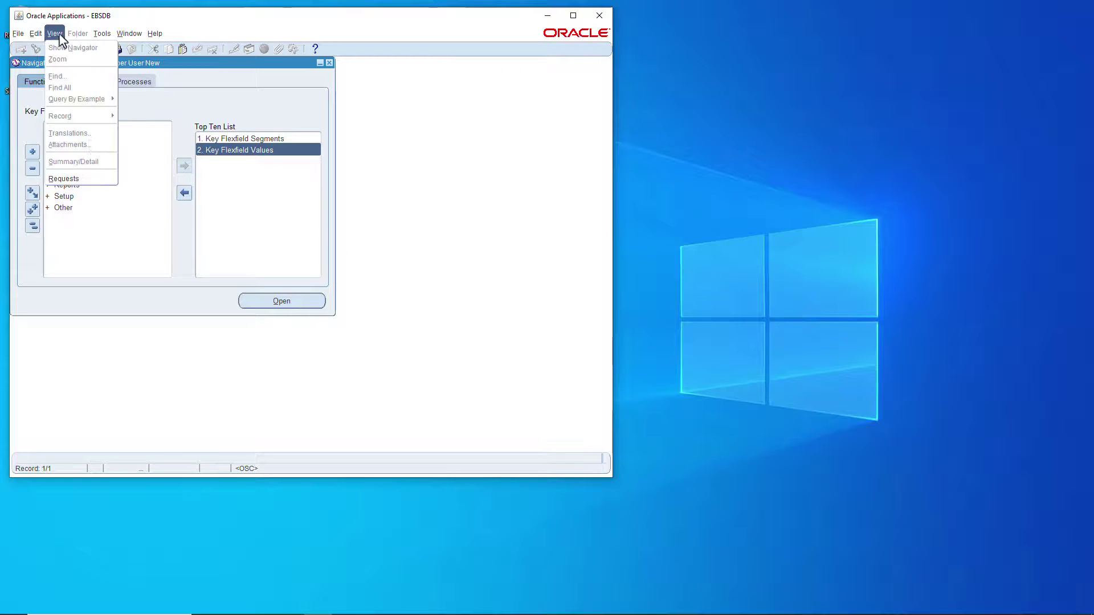
click(62, 176)
click(99, 86)
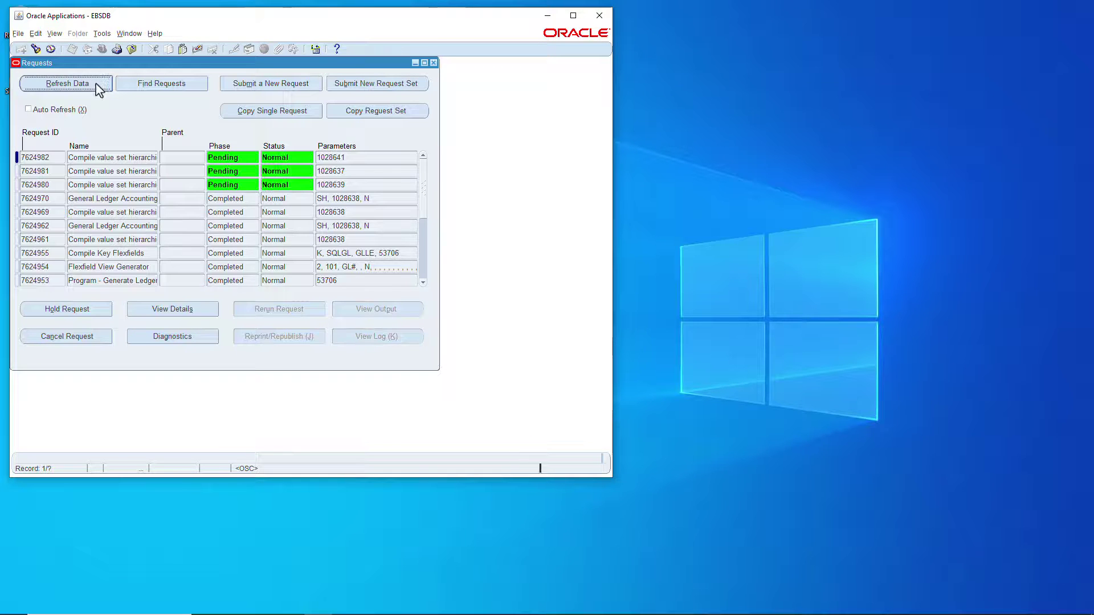
click(97, 82)
click(434, 62)
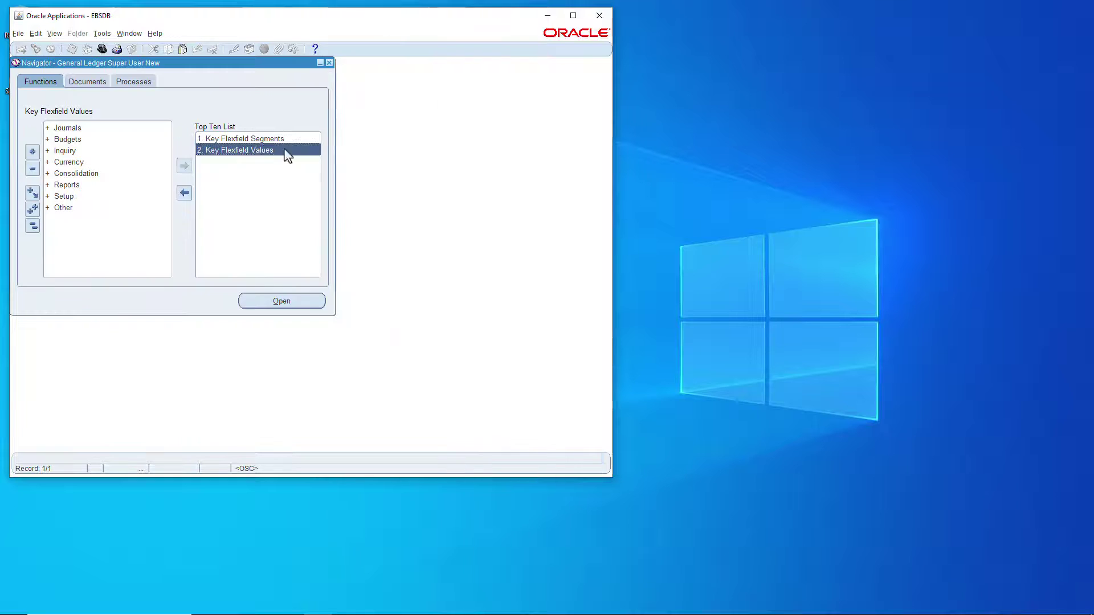
Load value set MKR-LOCATION in Key Flexfield Values and enter 00000 N/A and 10000 USA.
double_click(286, 152)
click(71, 143)
text(MKR-LOCATION)
click(369, 268)
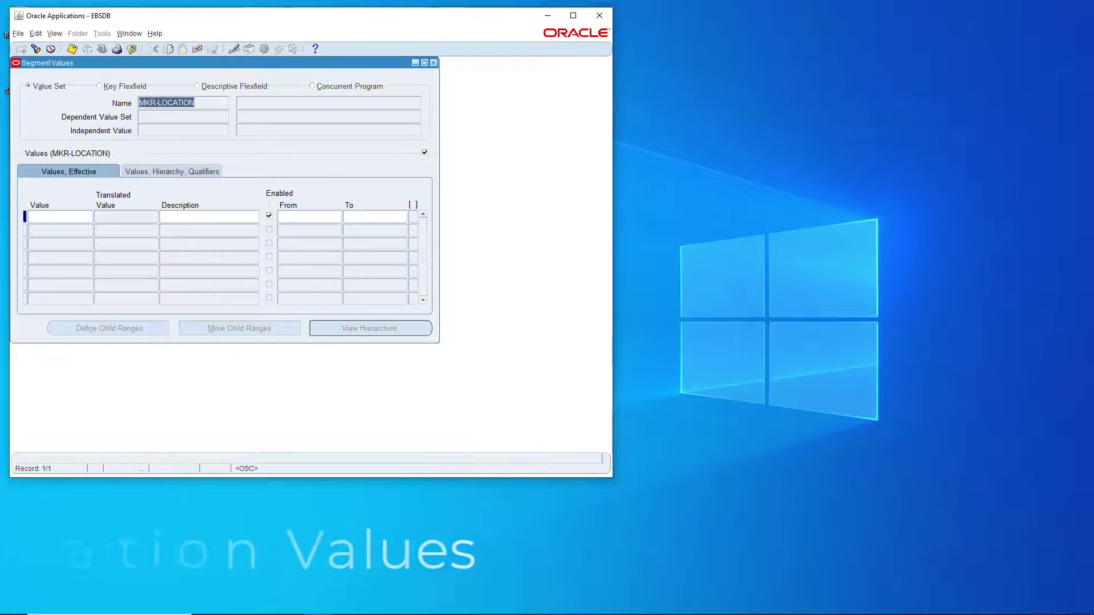
text(00000)
key(Tab)
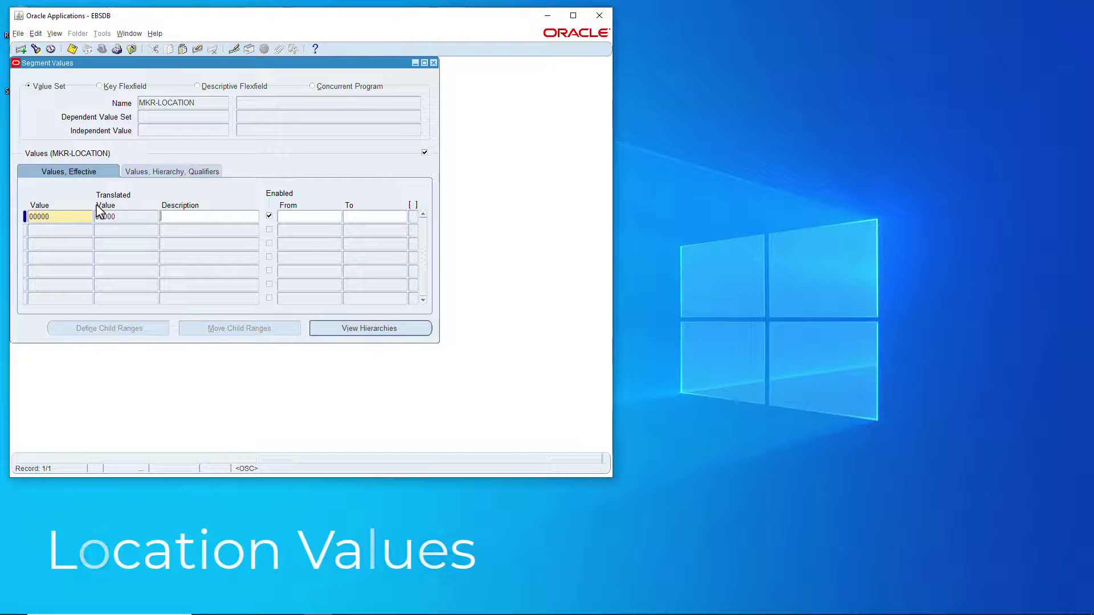
text(N/A)
key(Down)
text(10000)
key(Tab)
text(USA)
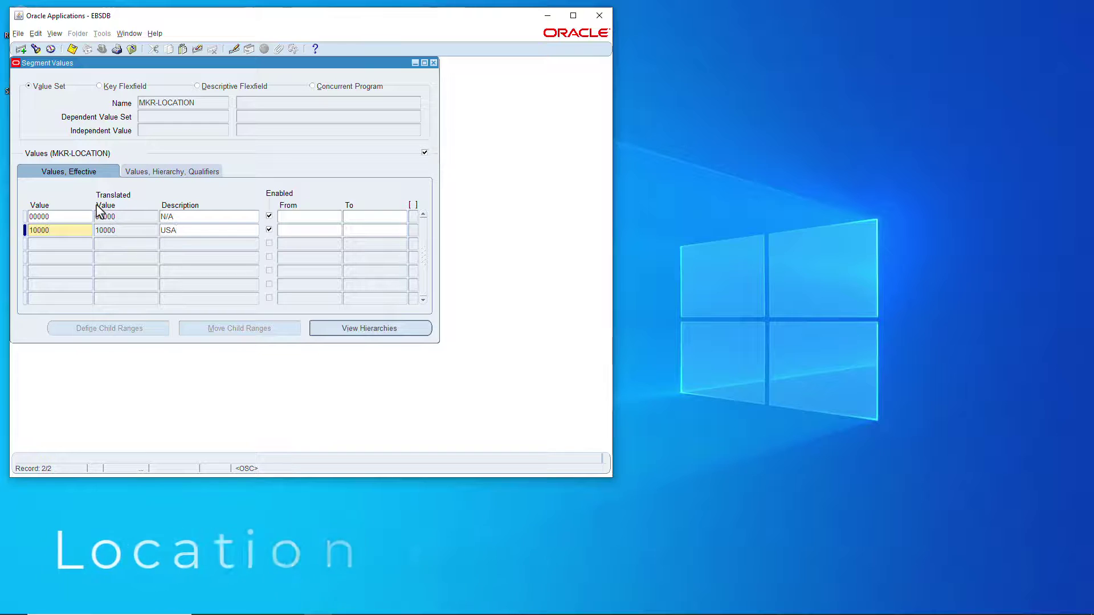
Show hierarchy and qualifiers, then add locations 10011 Dallas and 10021 Atlanta.
click(200, 171)
click(63, 245)
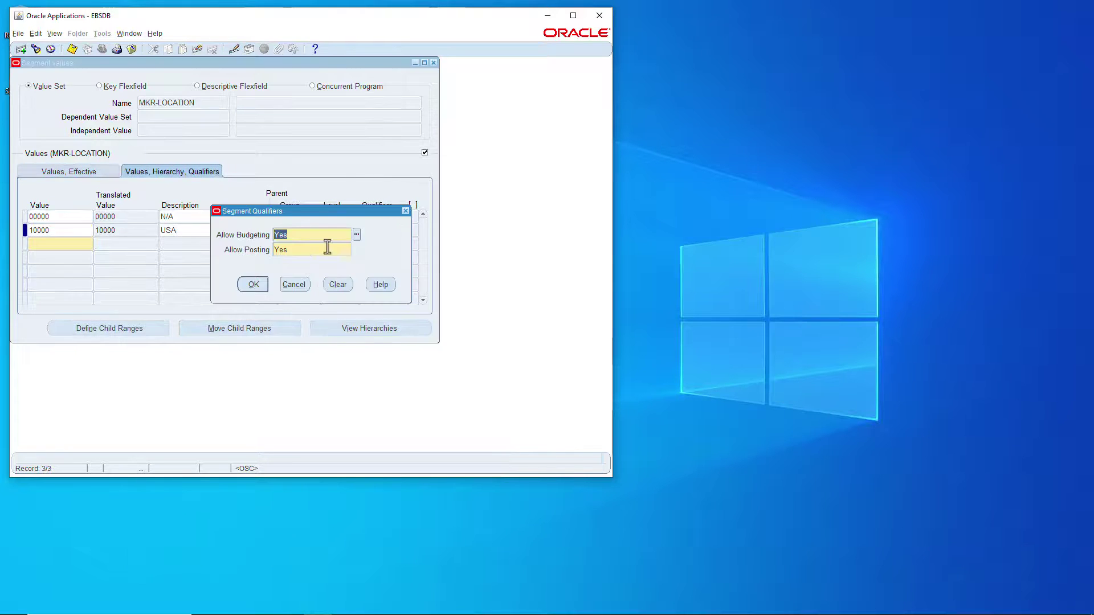
click(80, 242)
text(10011Dallas)
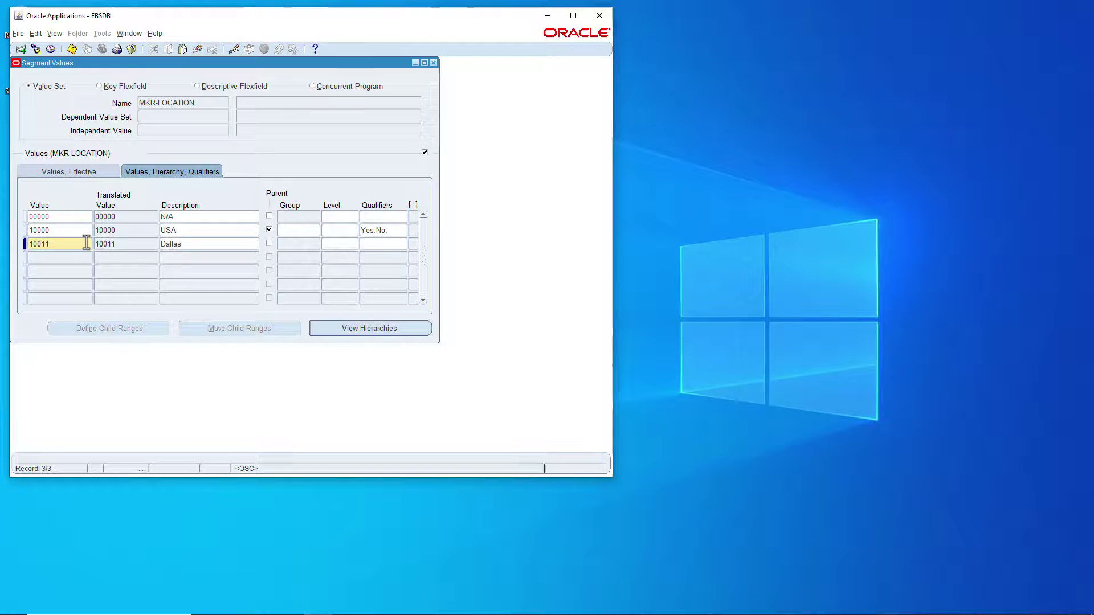
key(Down)
text(10021)
key(Tab)
text(Atlanta)
key(Down)
Add 20000 flagged as a parent value, then 20021 Amsterdamn, and start the next location.
text(20000)
key(Tab)
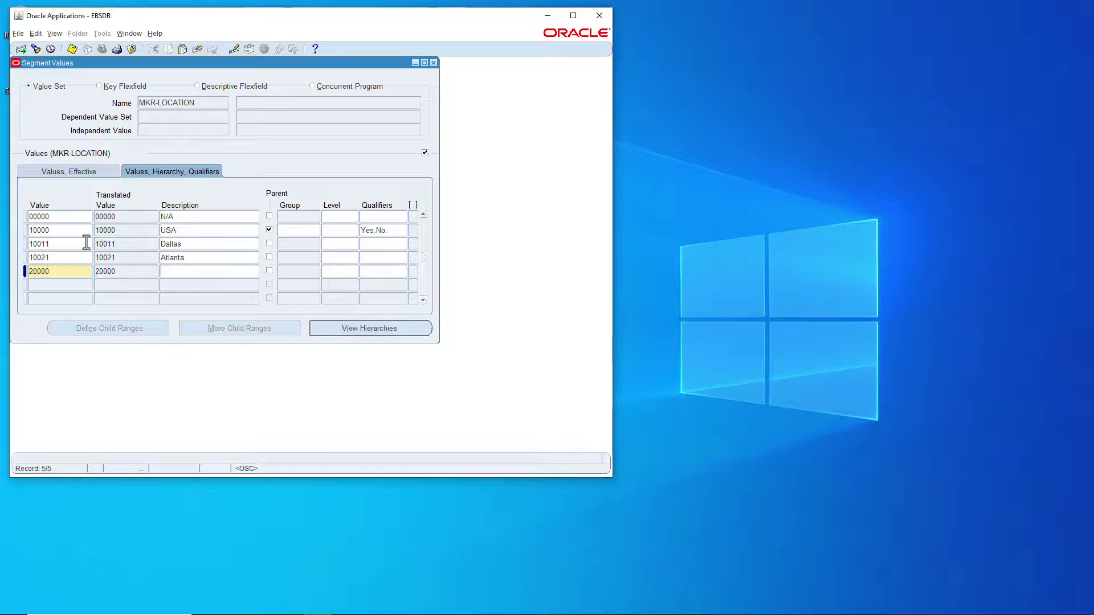
click(269, 271)
key(Tab)
click(254, 284)
click(77, 286)
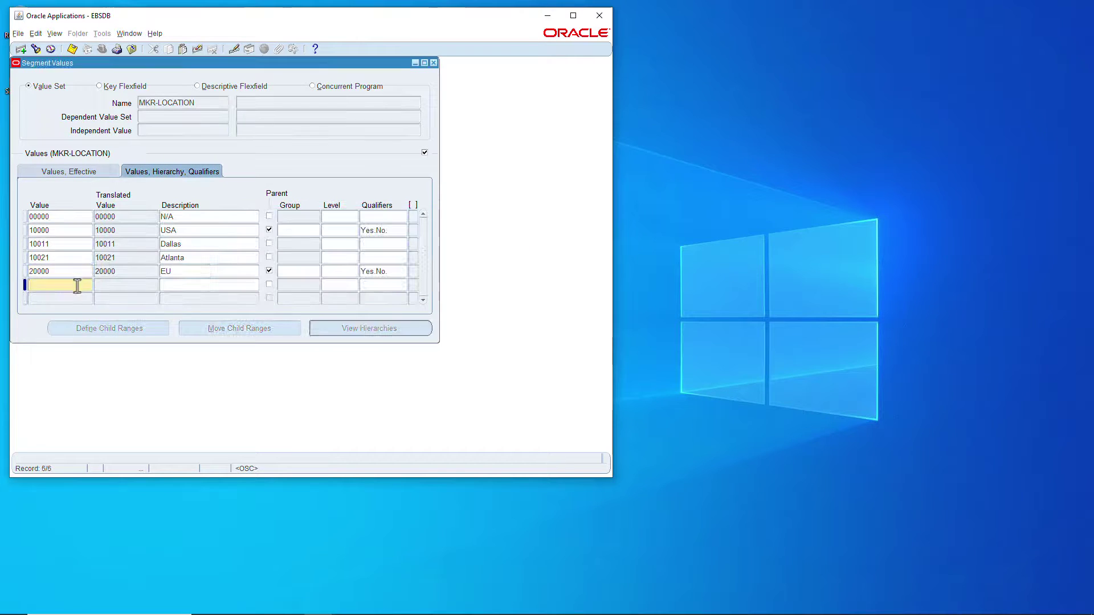
text(20021)
key(Tab)
text(Amsterdamn)
key(Down)
text(20)
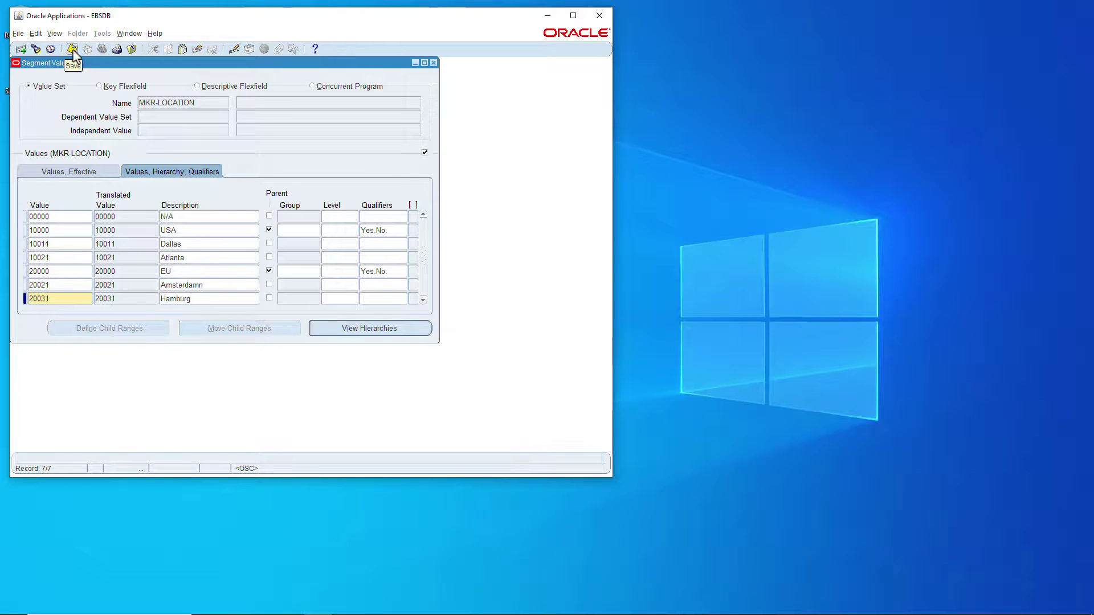
Close the location values form, find and refresh the concurrent requests, then close the Requests window.
click(433, 62)
click(399, 274)
click(55, 33)
click(69, 177)
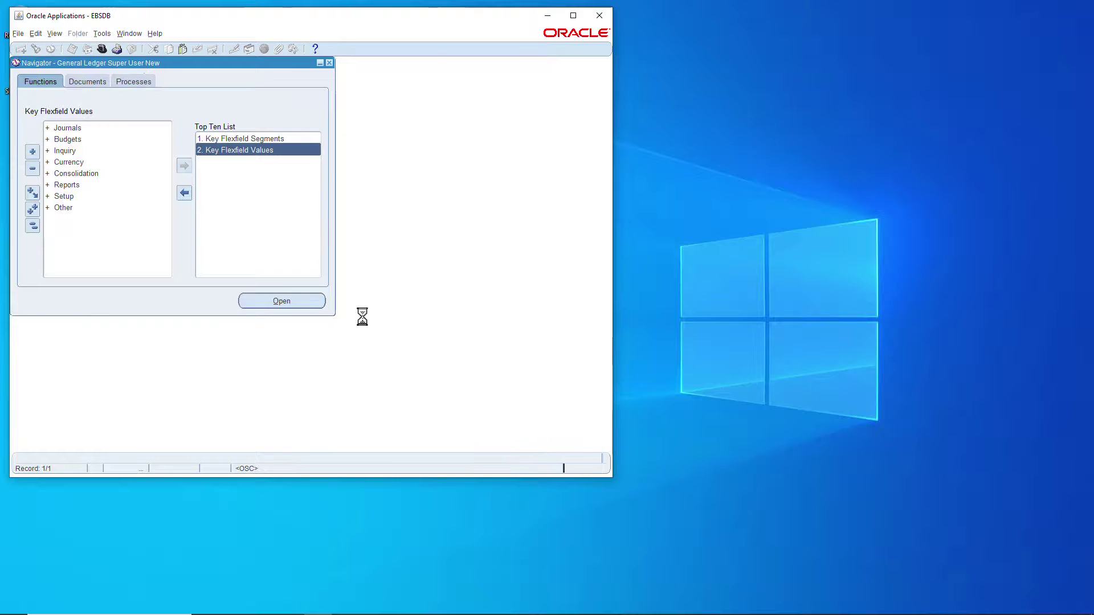
click(361, 329)
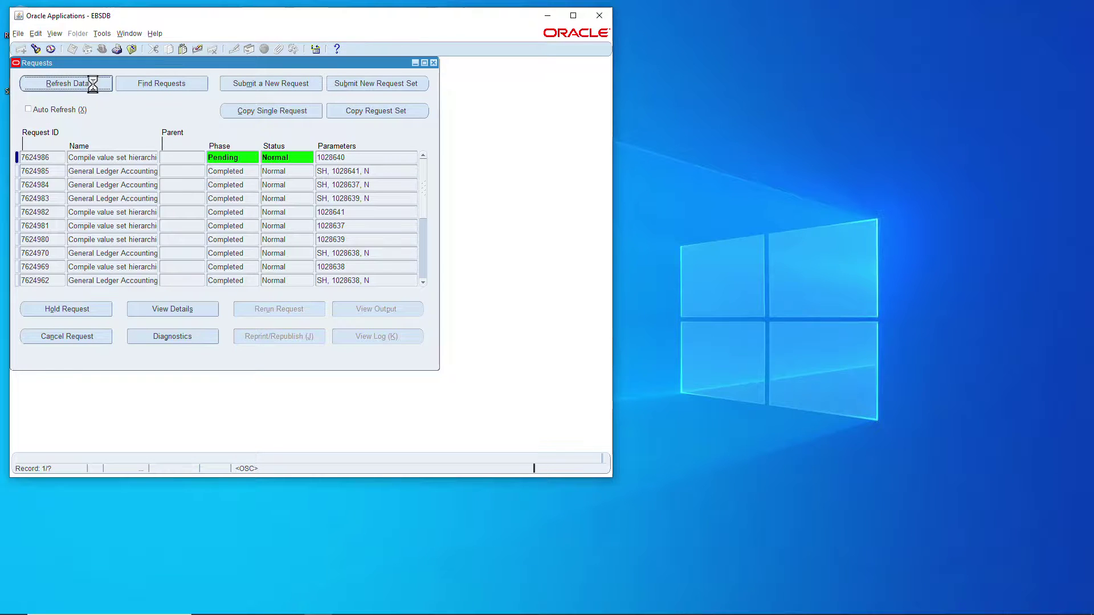
click(96, 89)
click(433, 63)
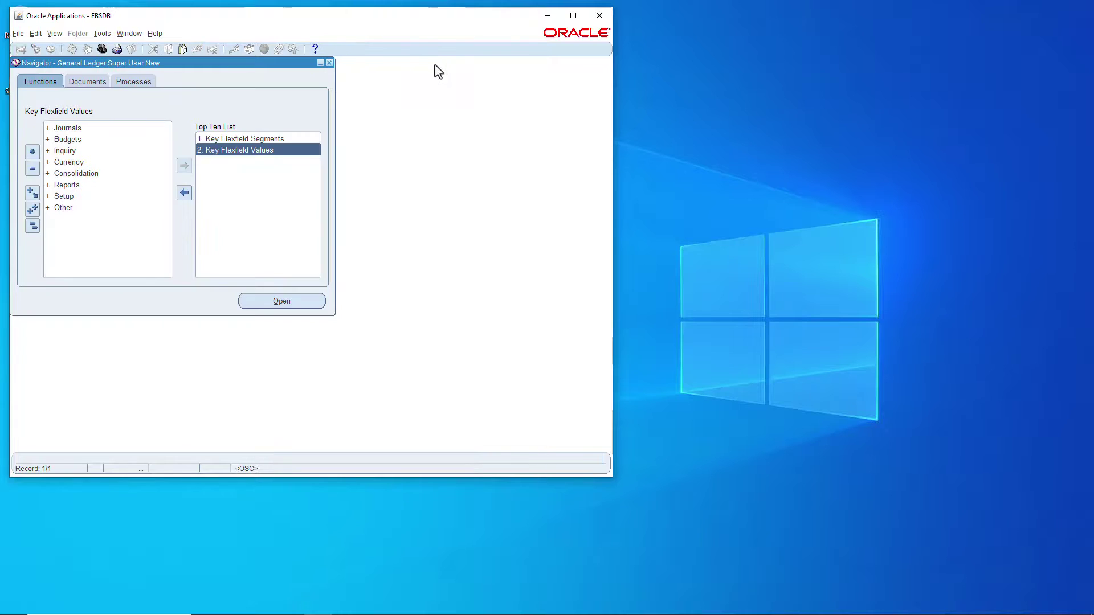